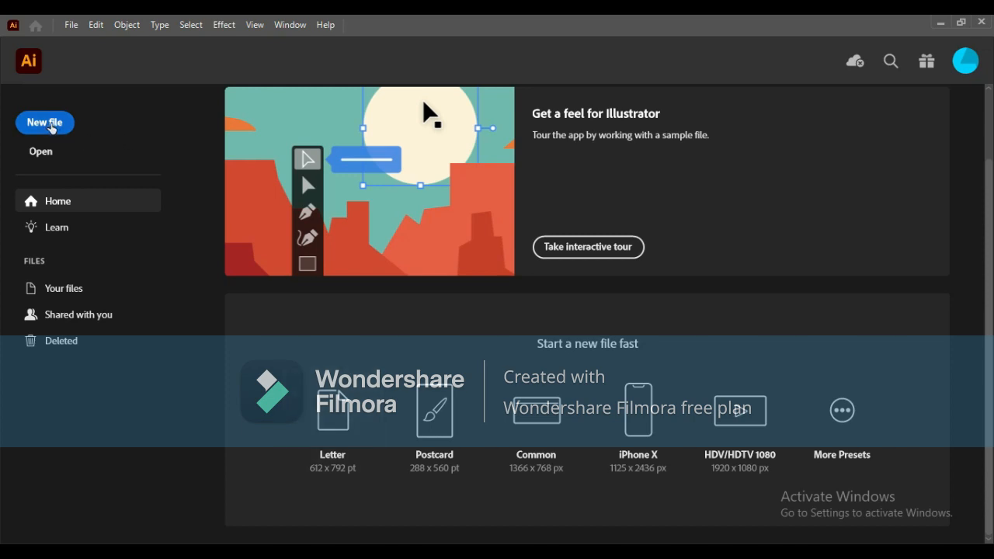
- Create a new document from the A4 preset with its units set to millimeters
click(72, 26)
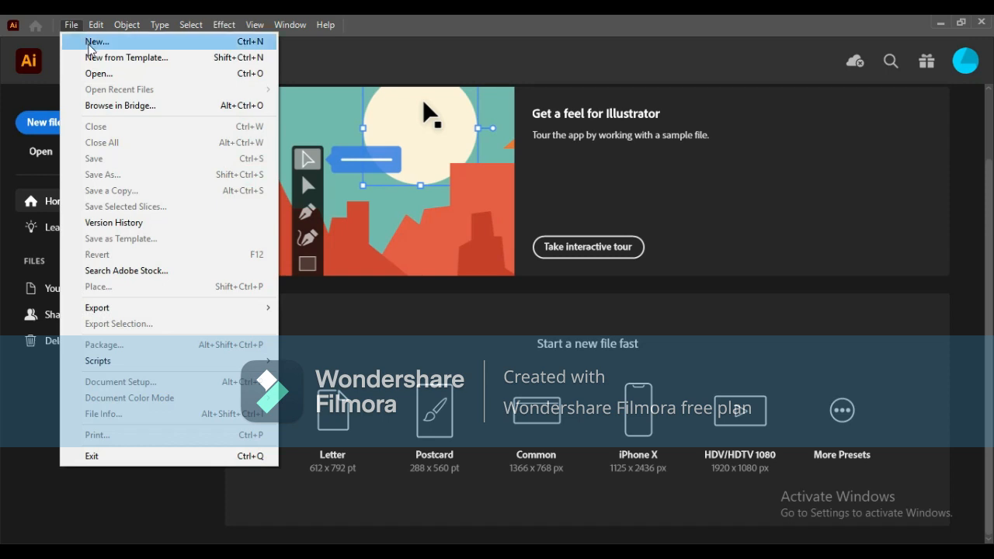
click(90, 47)
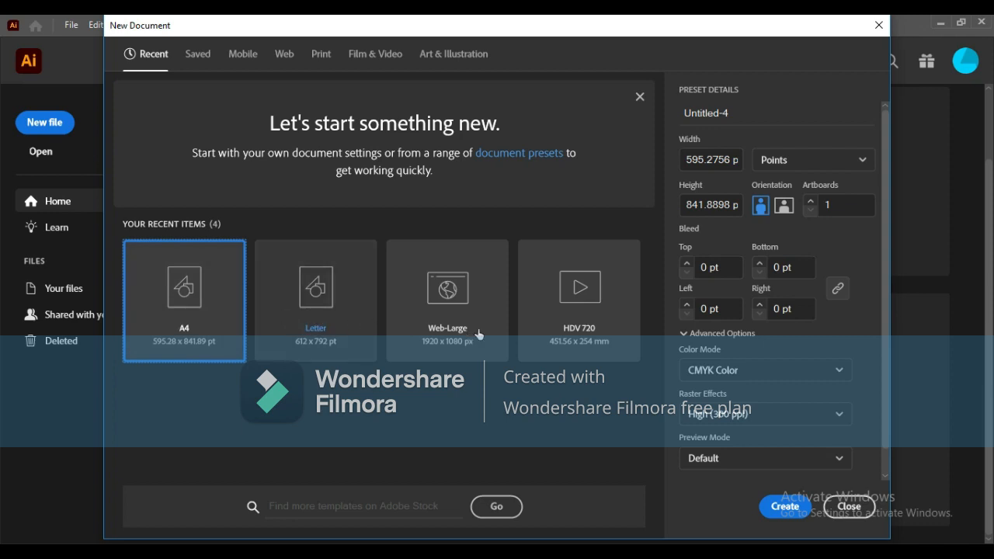
click(195, 59)
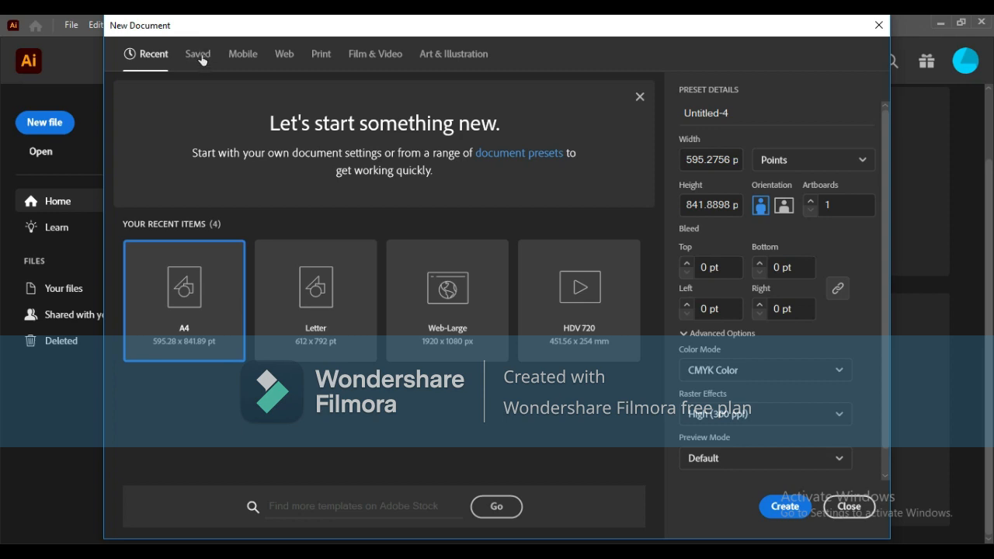
click(201, 59)
click(200, 56)
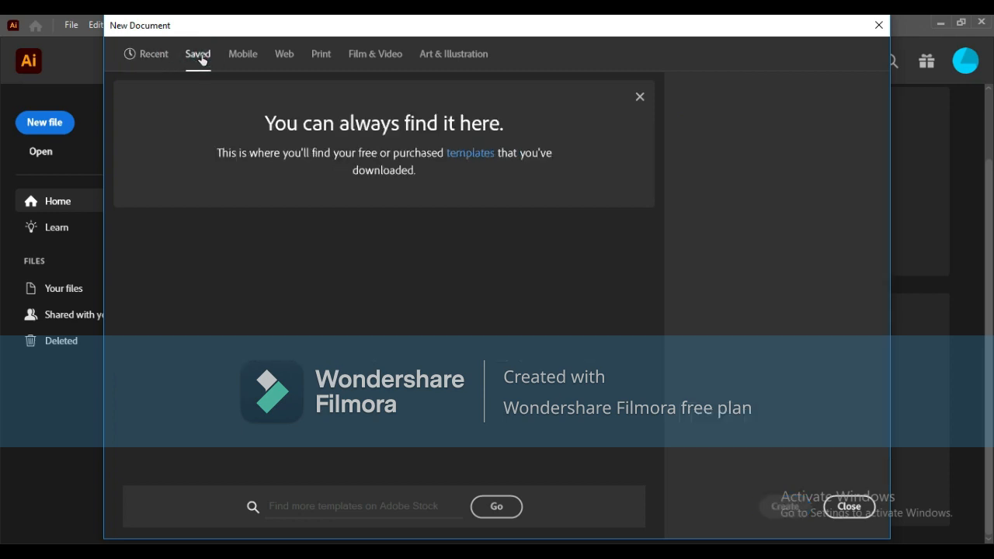
click(243, 59)
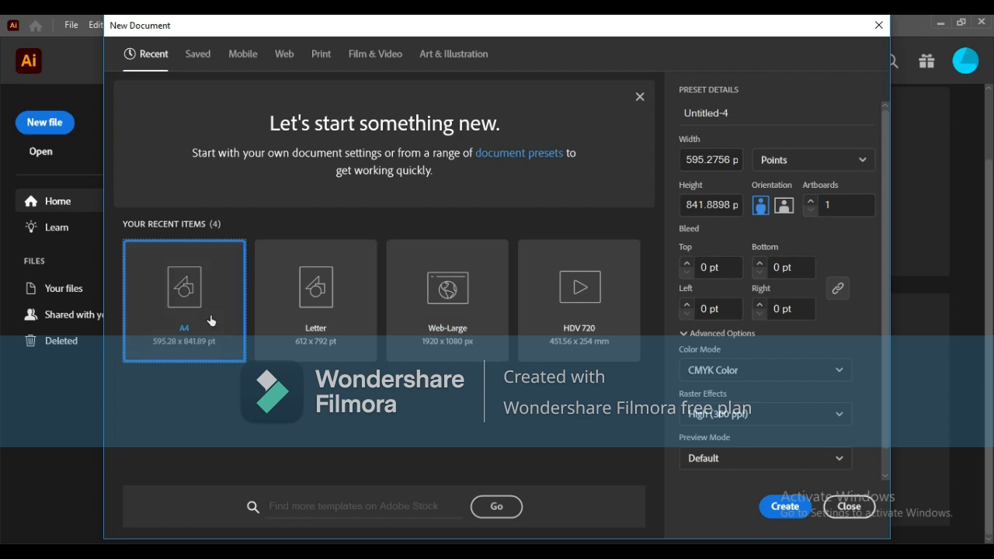
click(774, 160)
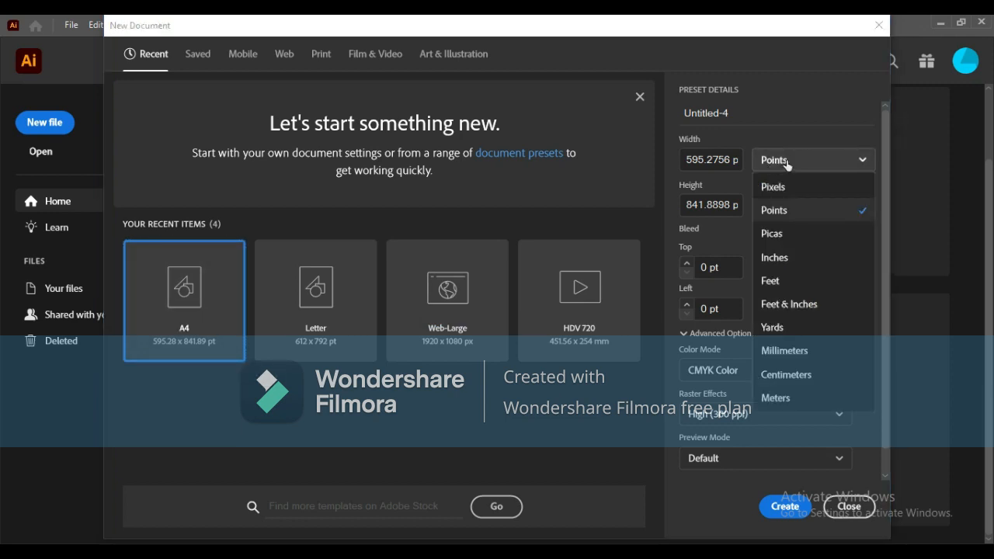
click(795, 359)
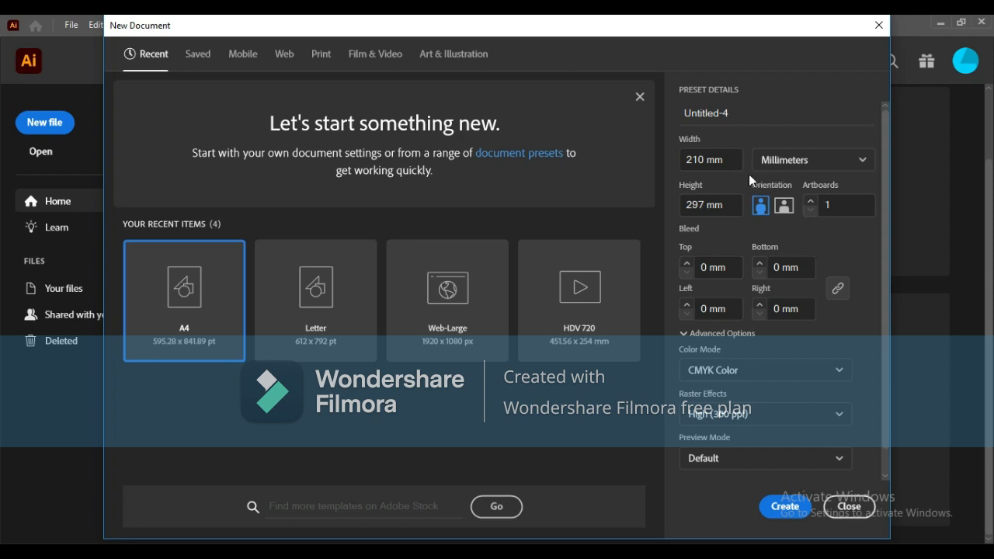
click(779, 512)
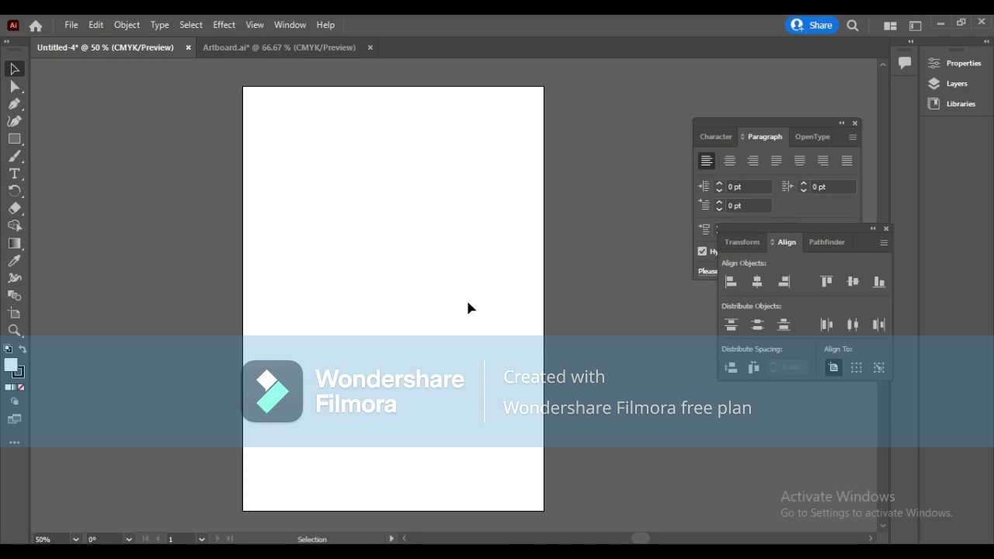
- Open Document Setup and examine the units and transparency presets, keeping Millimeters and [High Resolution]
click(76, 32)
key(ctrl+alt+p)
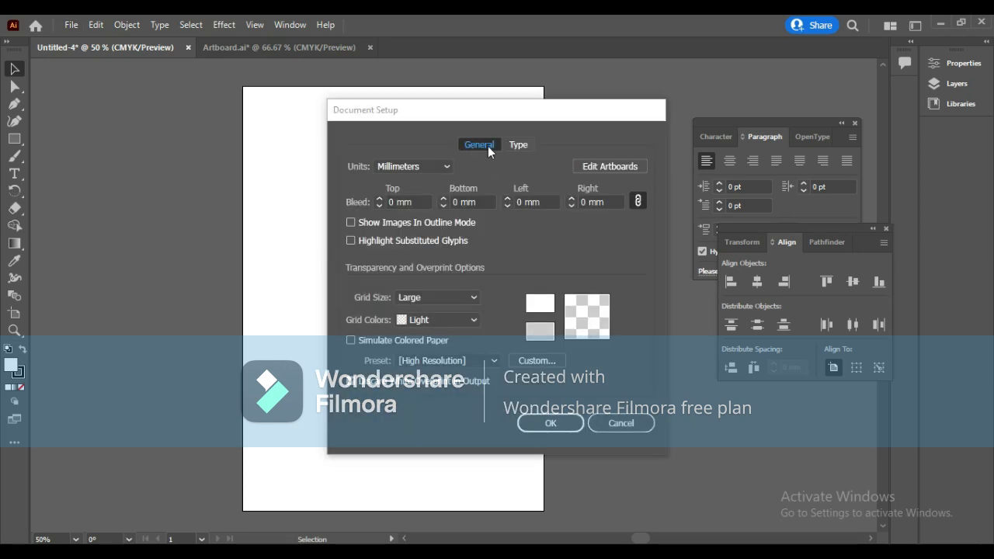
click(447, 167)
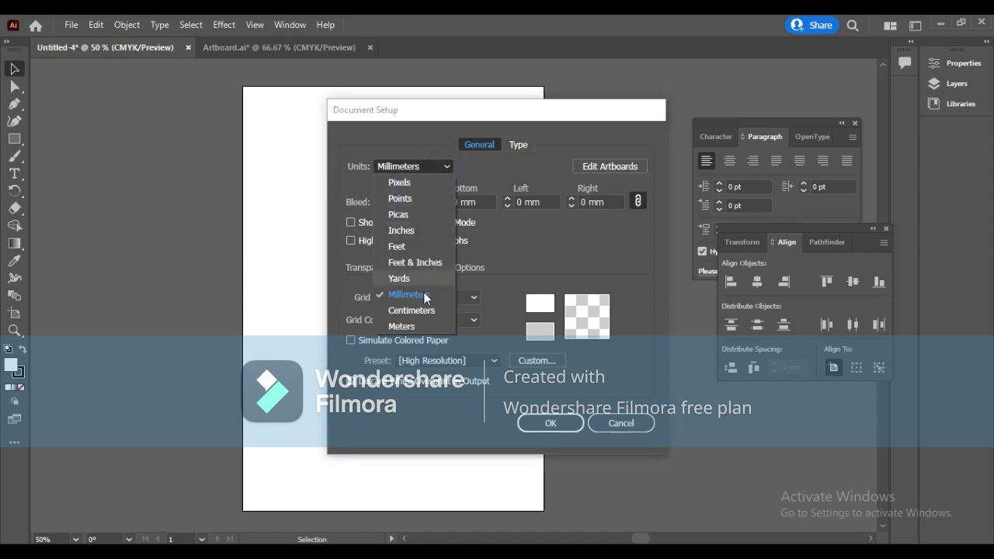
click(466, 169)
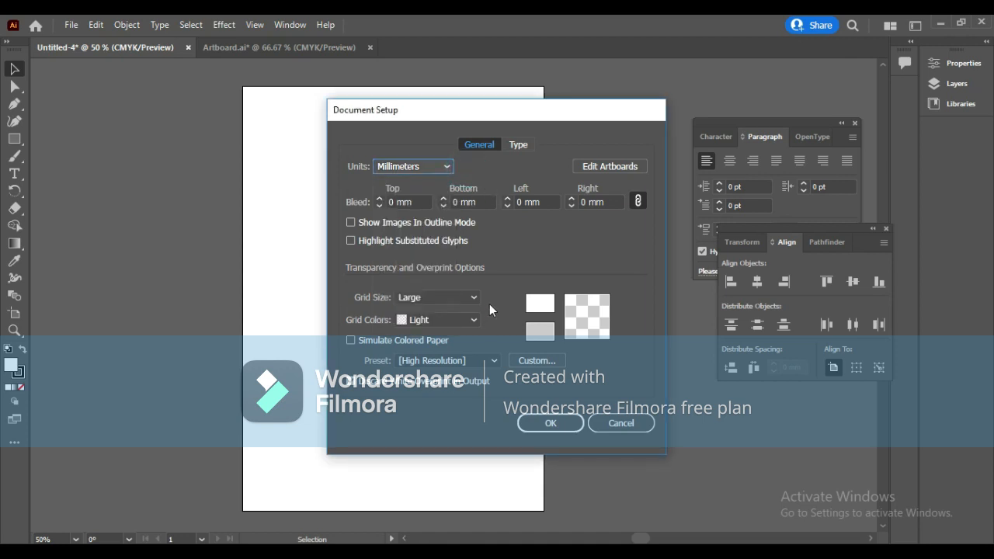
click(495, 362)
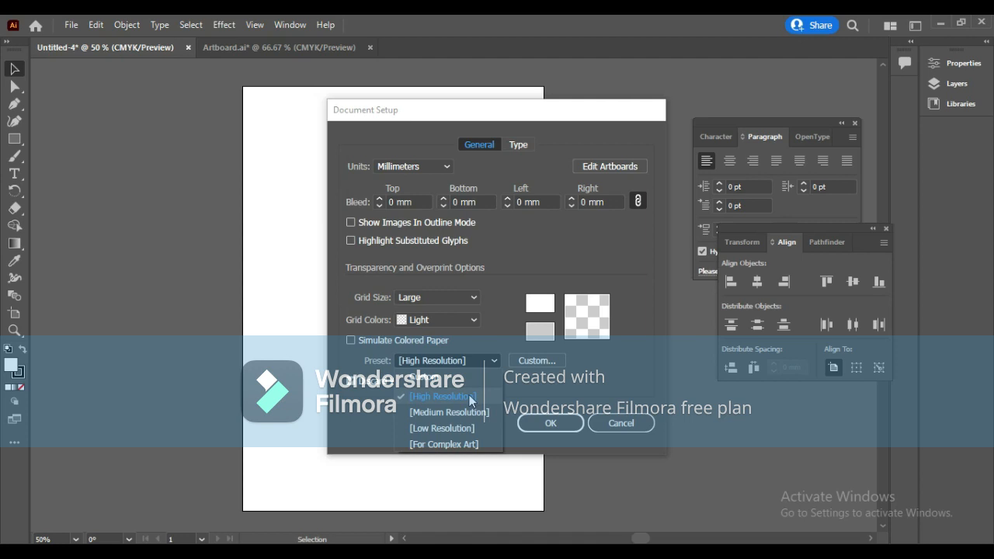
click(470, 398)
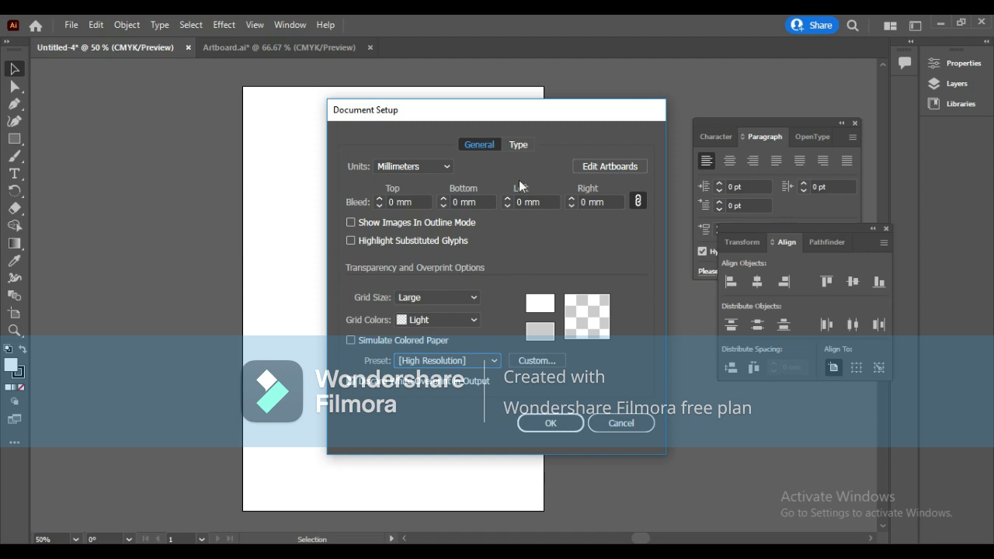
- Examine the type settings and available languages in Document Setup, and return to the general settings
click(518, 146)
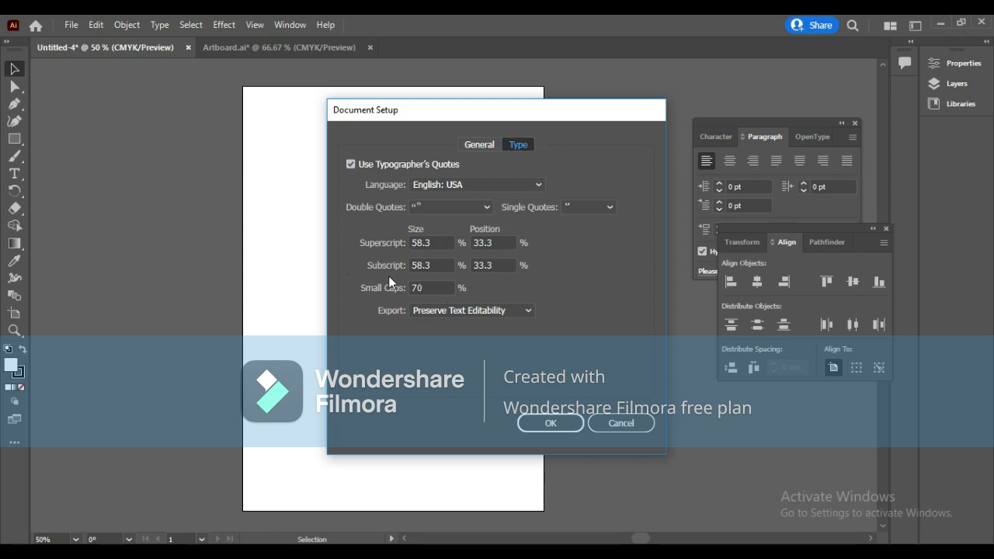
click(464, 184)
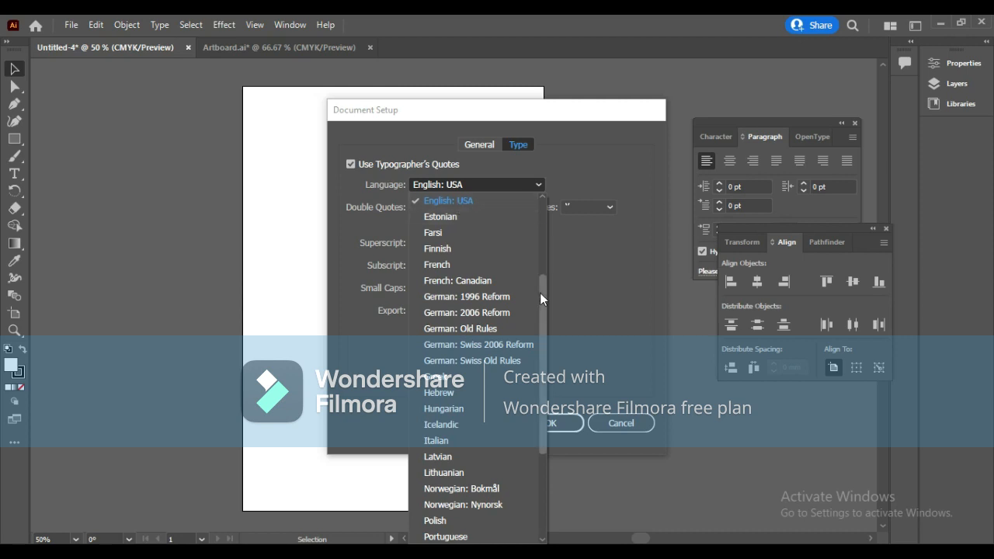
click(572, 261)
click(481, 148)
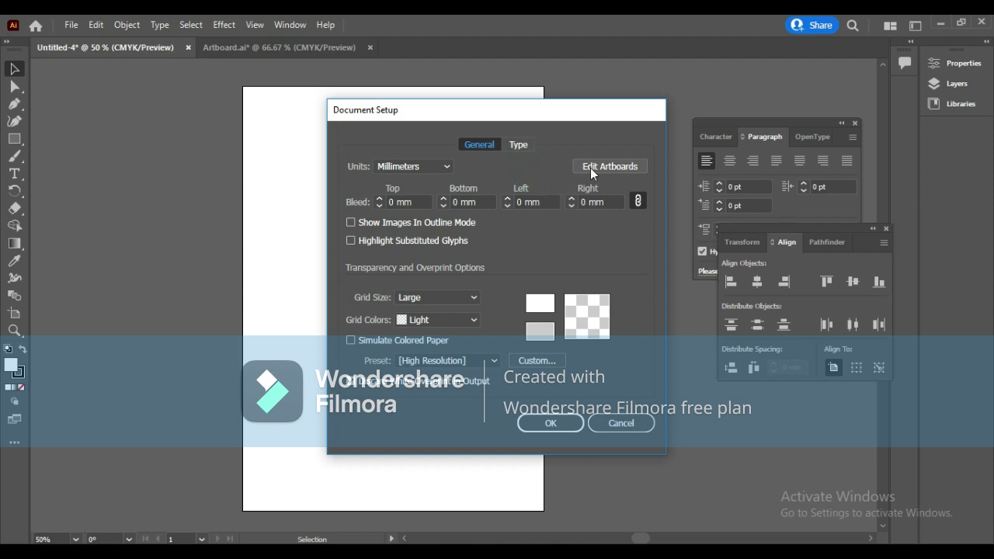
- Switch from Document Setup to editing artboards, open Artboard 1's options and look through its size presets, keeping A4
click(590, 168)
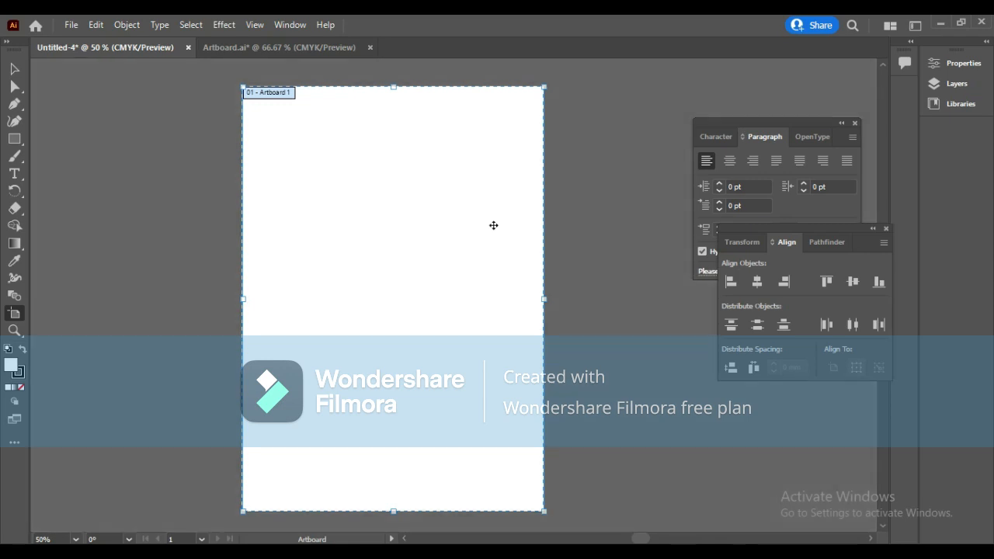
double_click(493, 225)
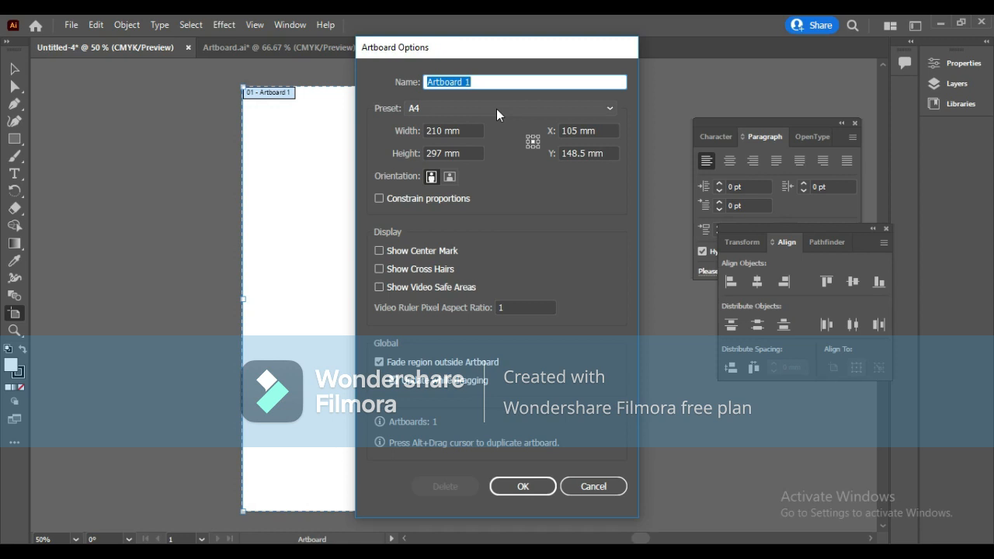
key(Tab)
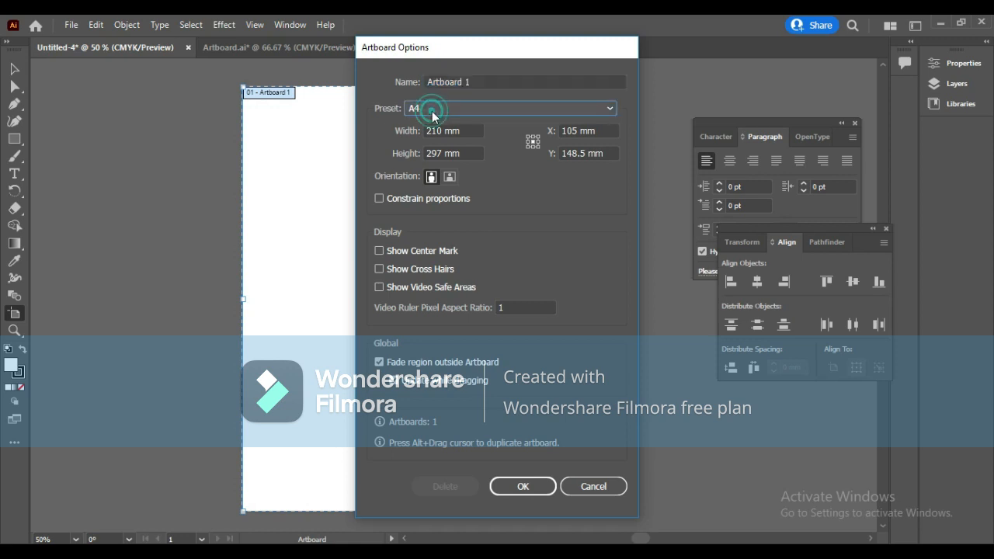
click(453, 114)
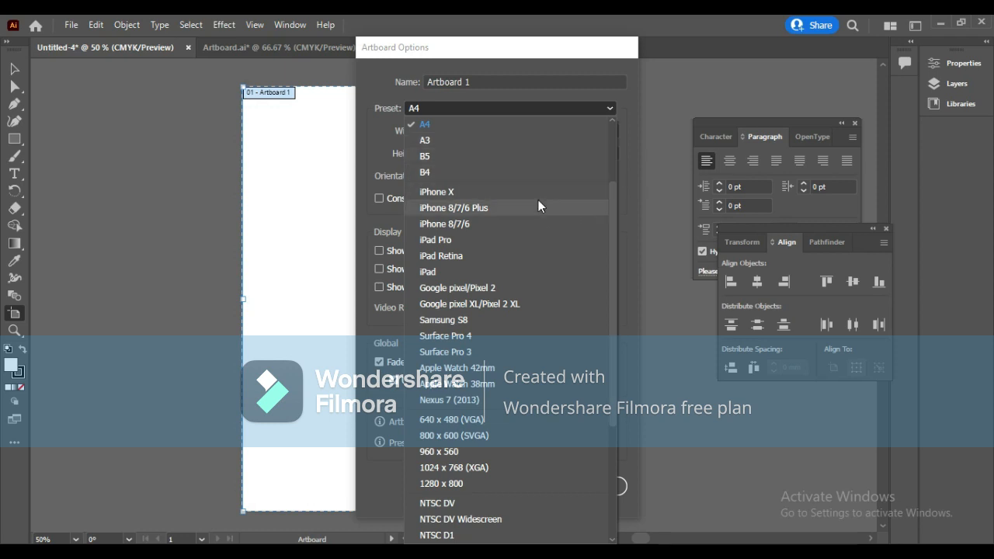
drag(613, 207, 628, 121)
click(630, 113)
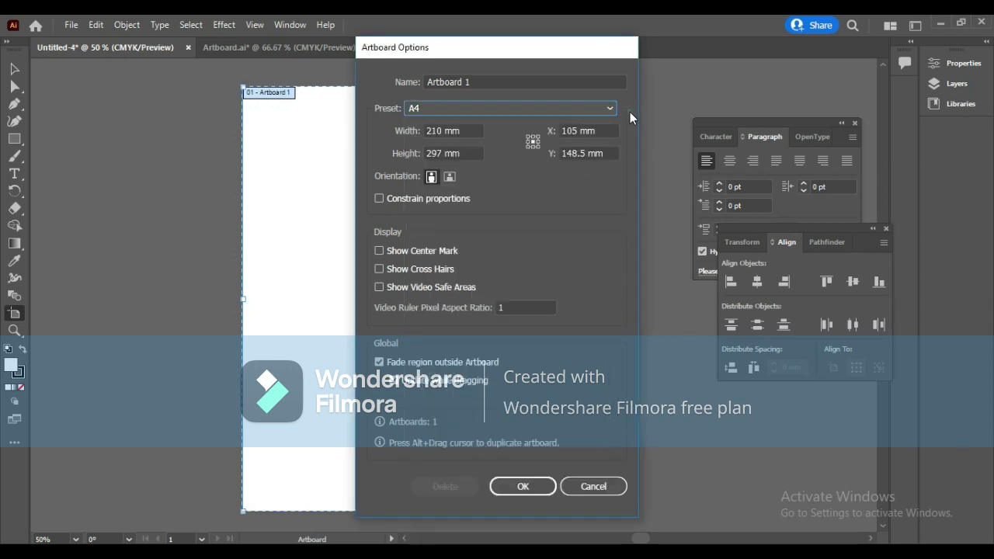
- Resize Artboard 1 to a width of 100 mm and a height of 80 mm
click(457, 131)
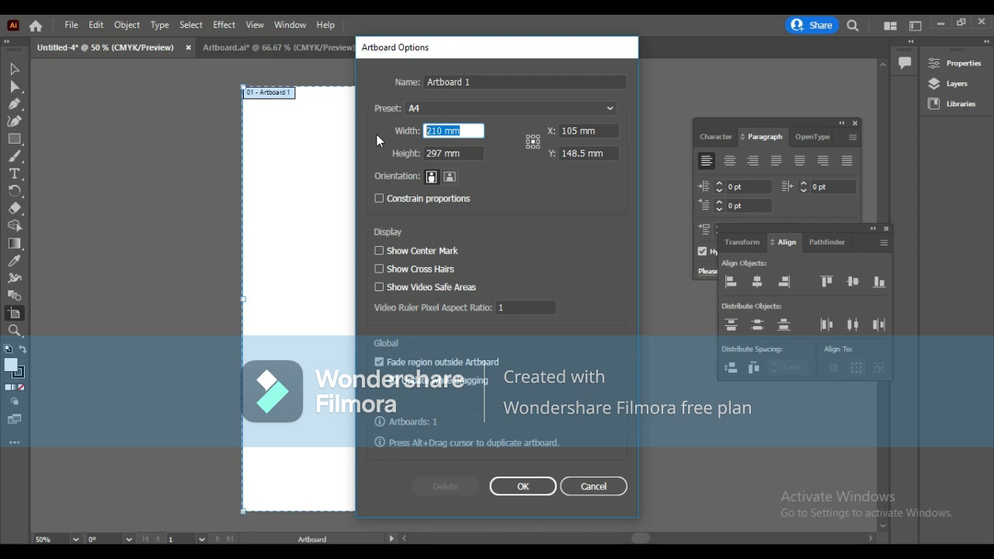
drag(464, 131, 410, 132)
text(100mm)
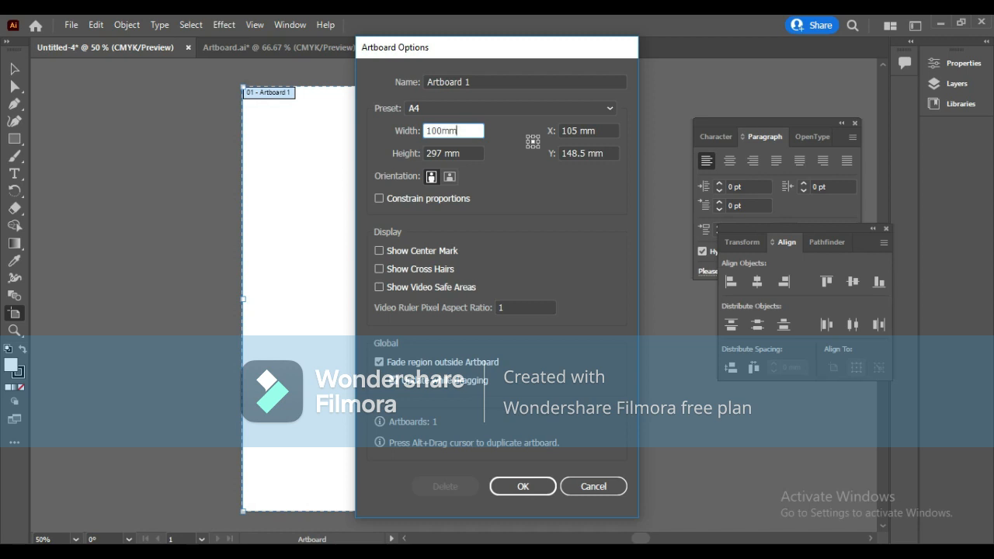
key(Tab)
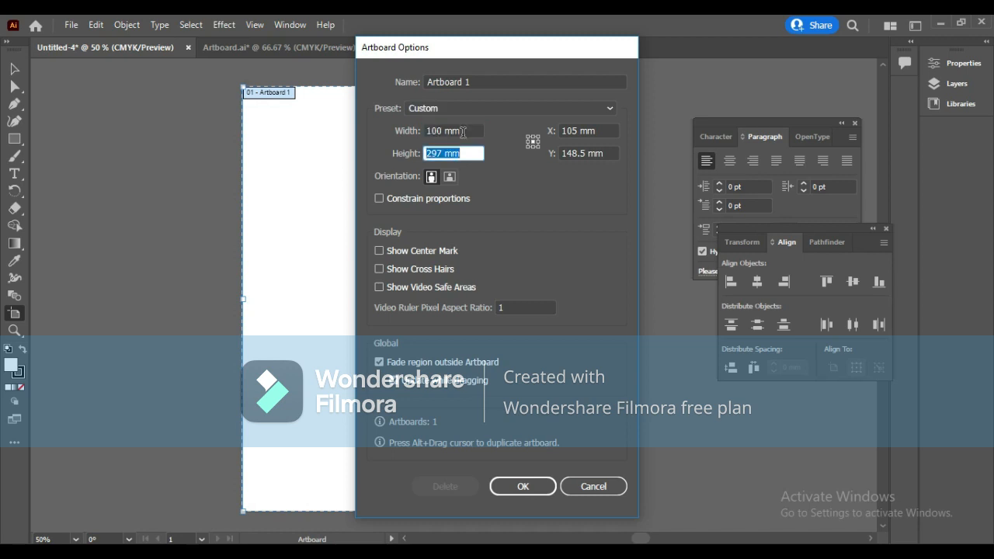
text(80mm)
click(522, 480)
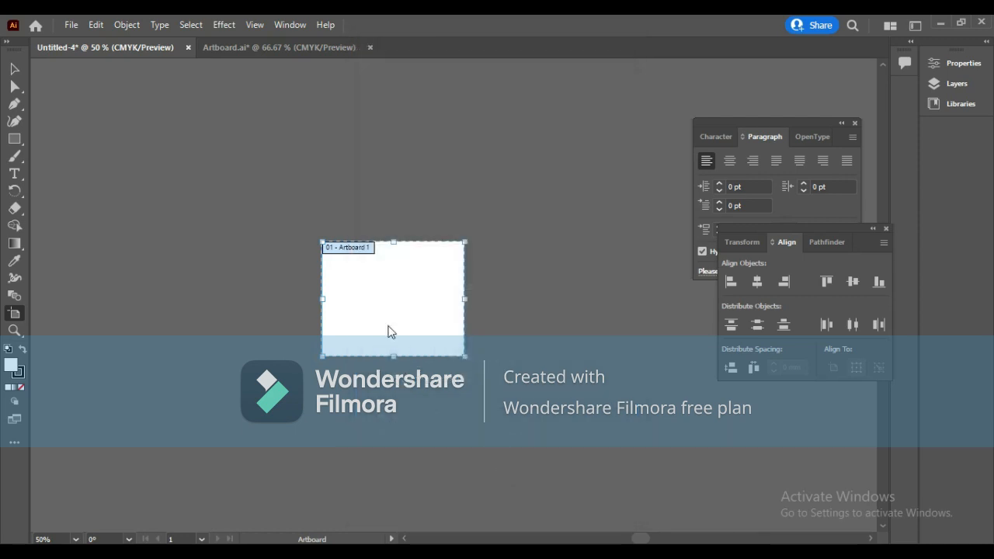
click(13, 71)
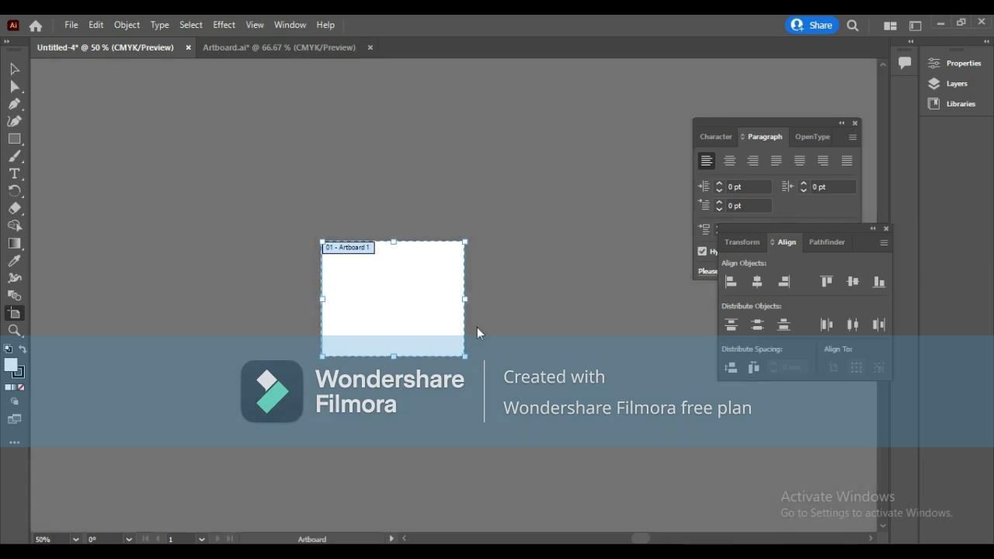
- Reopen Artboard 1's options to review the width and height, and return to the Selection tool
key(ctrl+1)
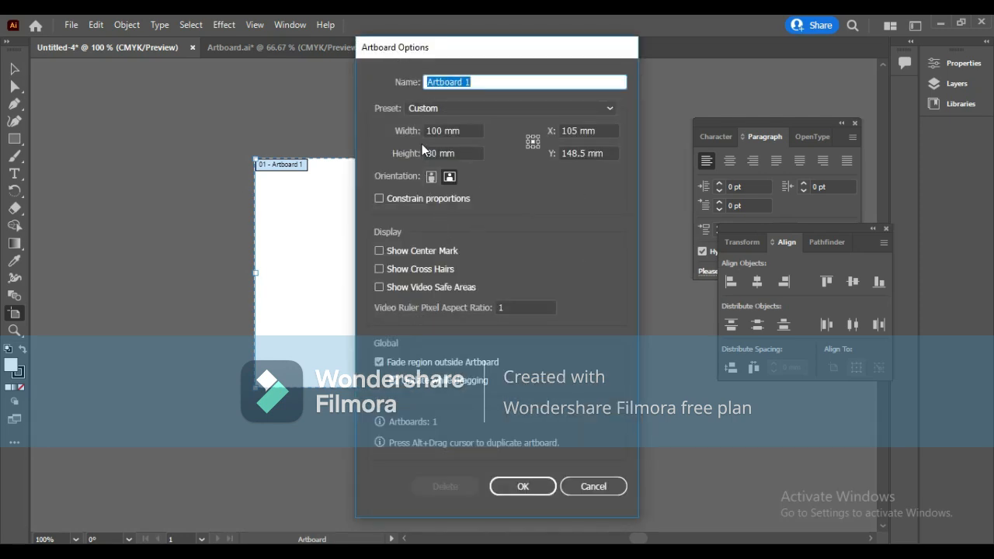
drag(463, 132, 408, 136)
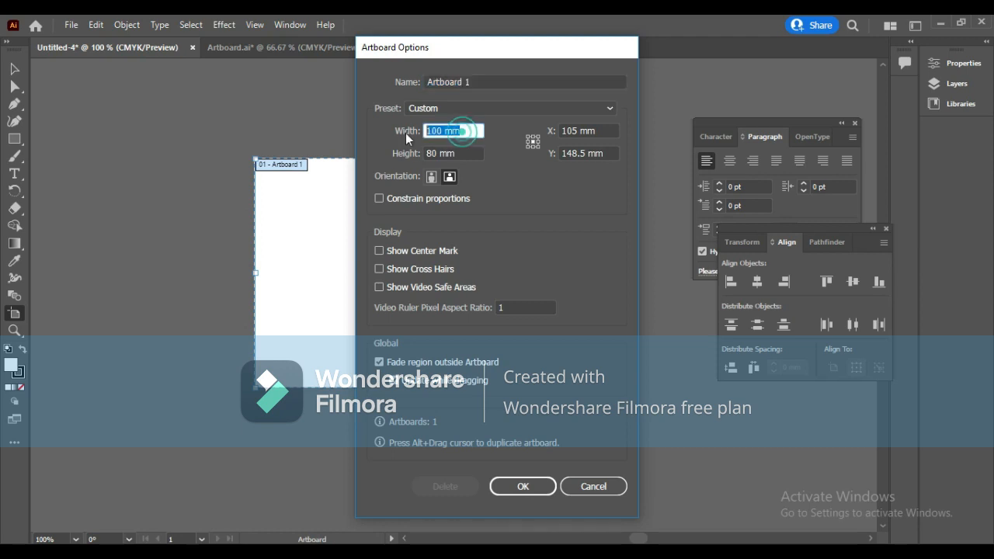
drag(464, 154, 421, 155)
click(478, 171)
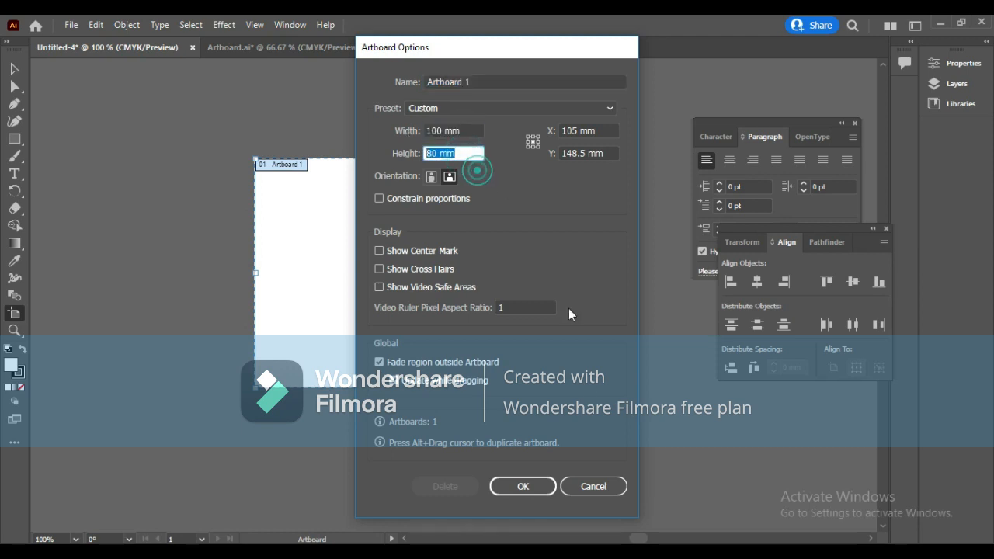
click(533, 487)
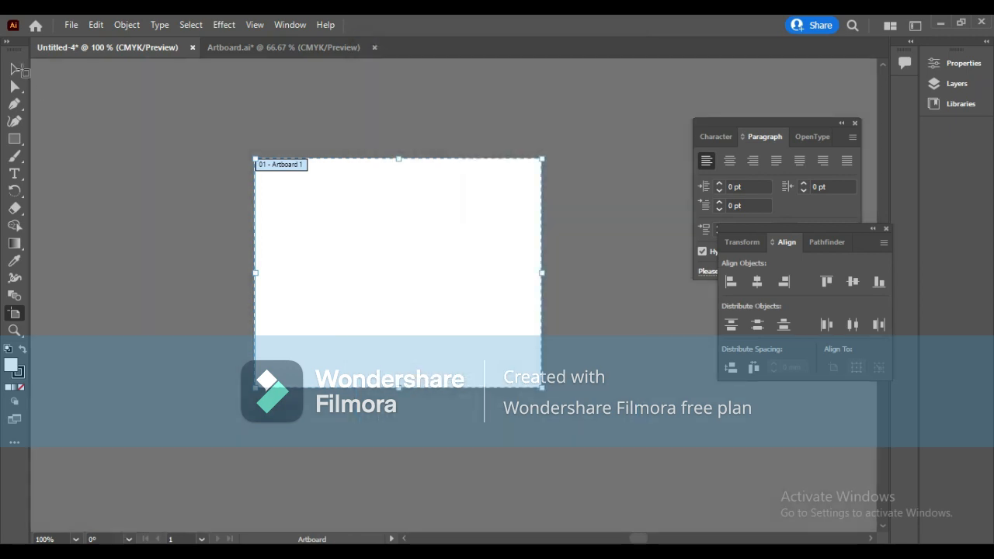
key(v)
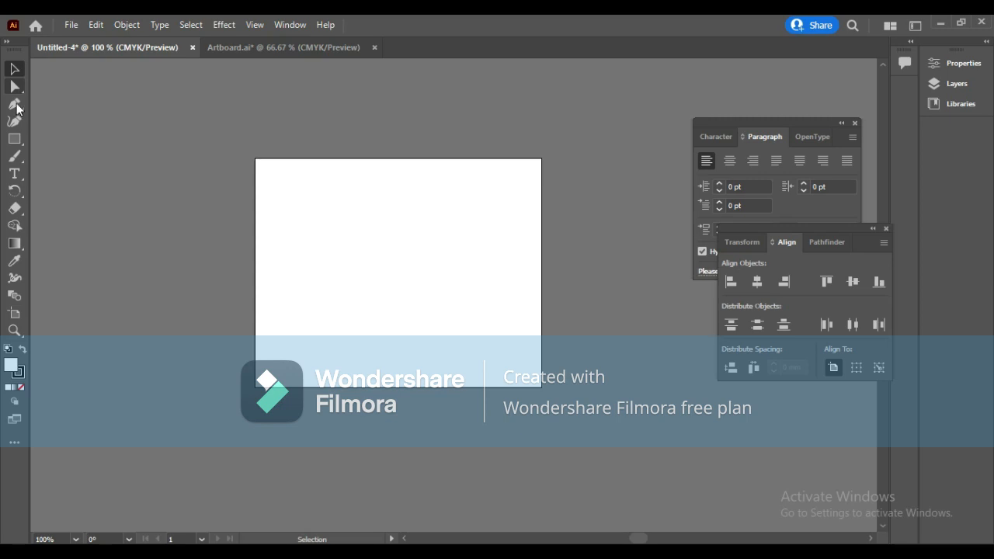
- Open the Keyboard Shortcuts settings, review the available shortcut sets and examine the shortcut assigned to the Selection tool
click(69, 27)
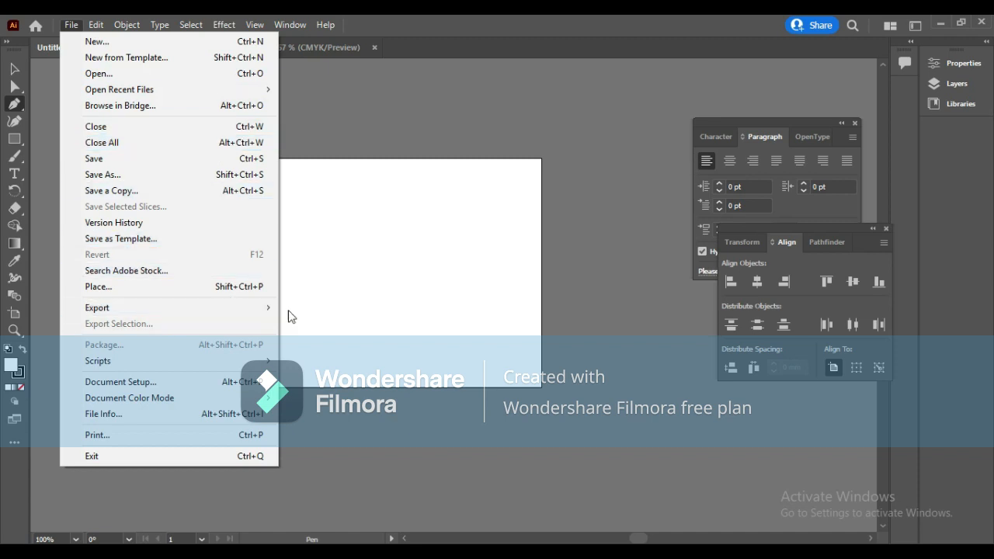
click(311, 305)
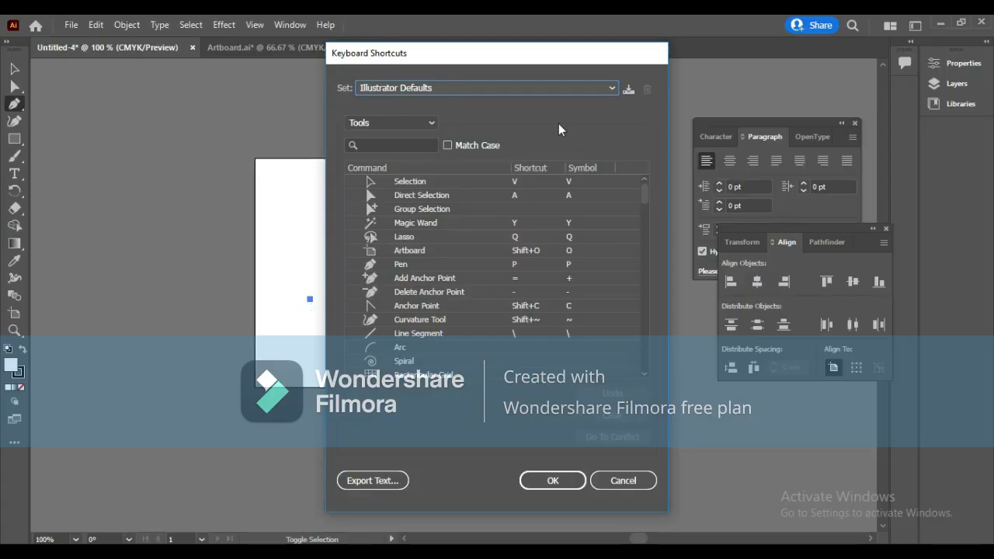
click(611, 88)
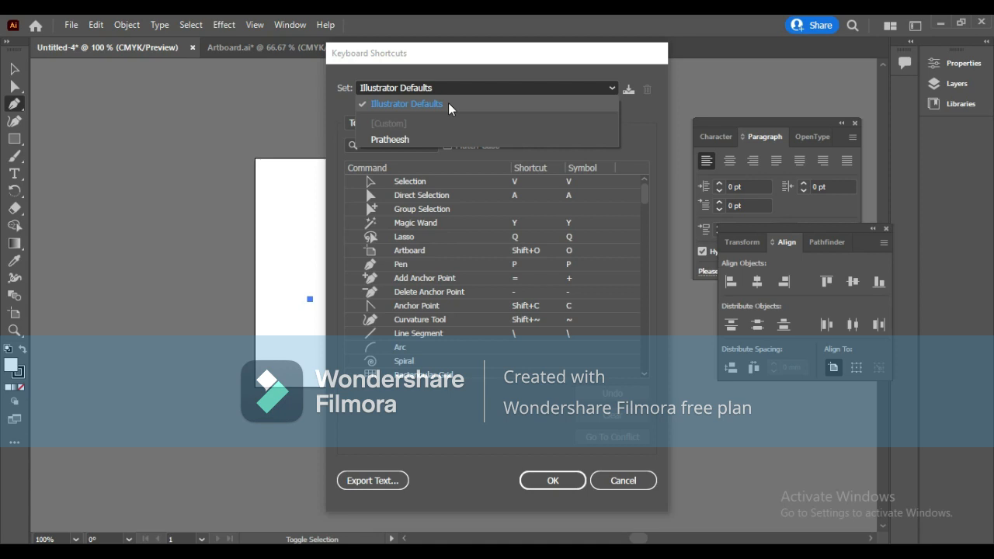
click(528, 184)
click(528, 184)
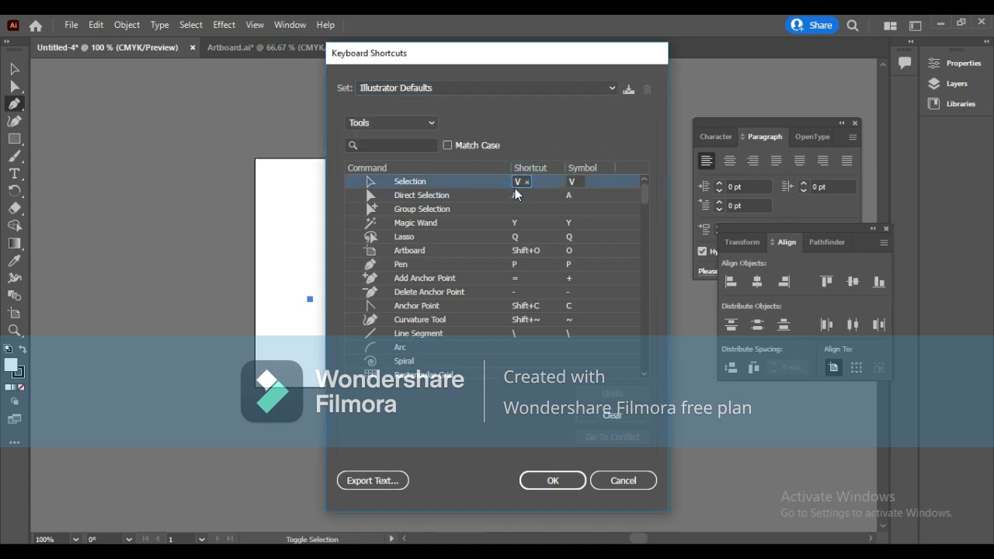
click(515, 185)
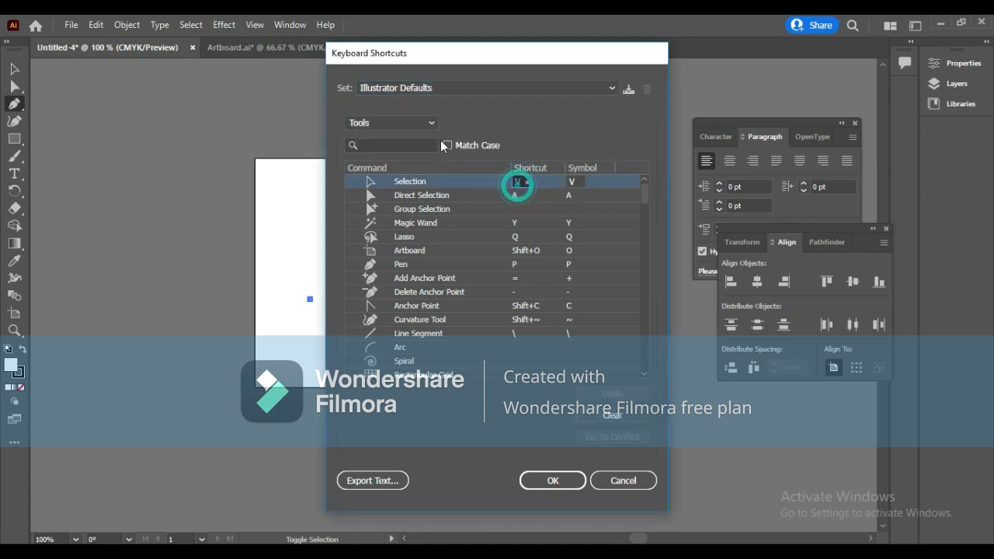
- Switch the shortcut list from Tools to Menu Commands and examine the File command shortcuts, including New from Template
click(429, 122)
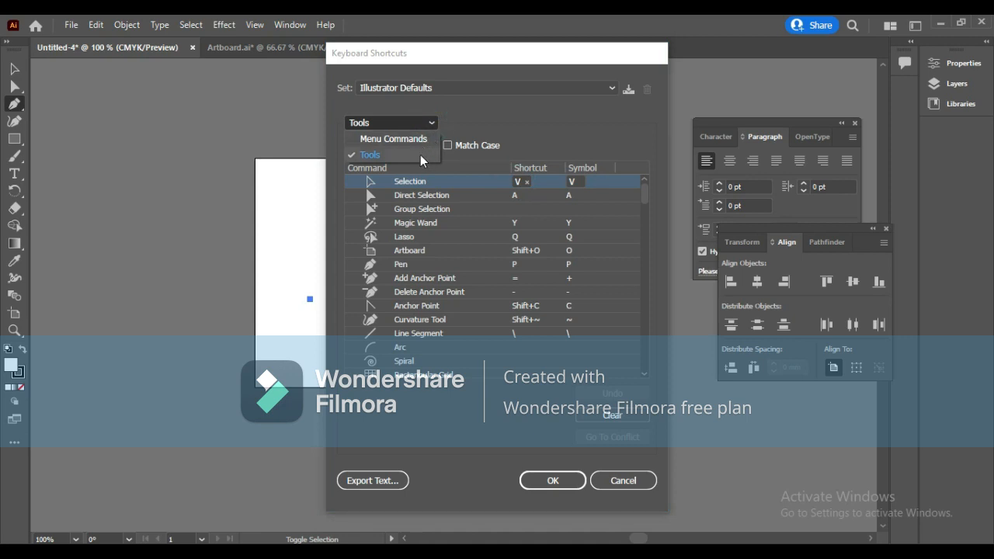
click(423, 154)
click(428, 123)
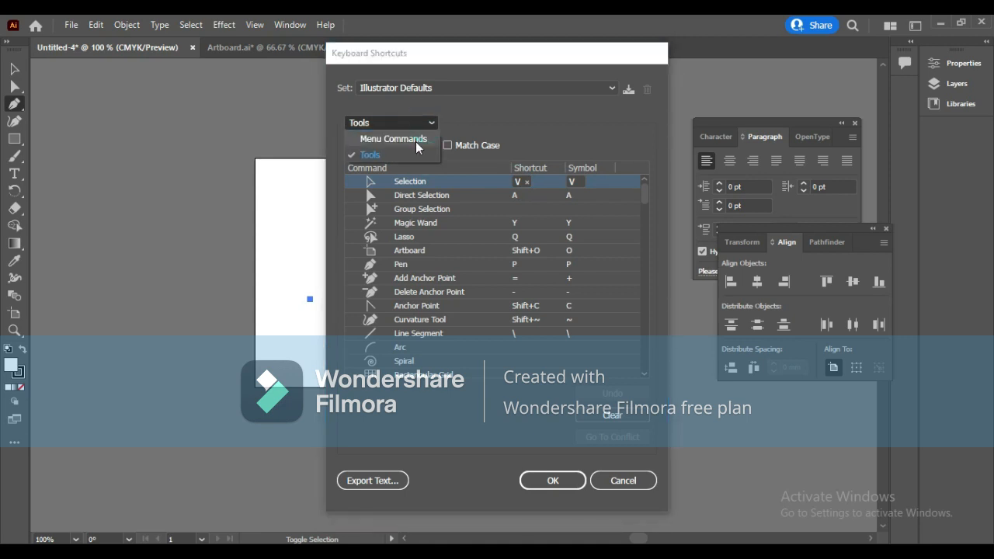
click(417, 140)
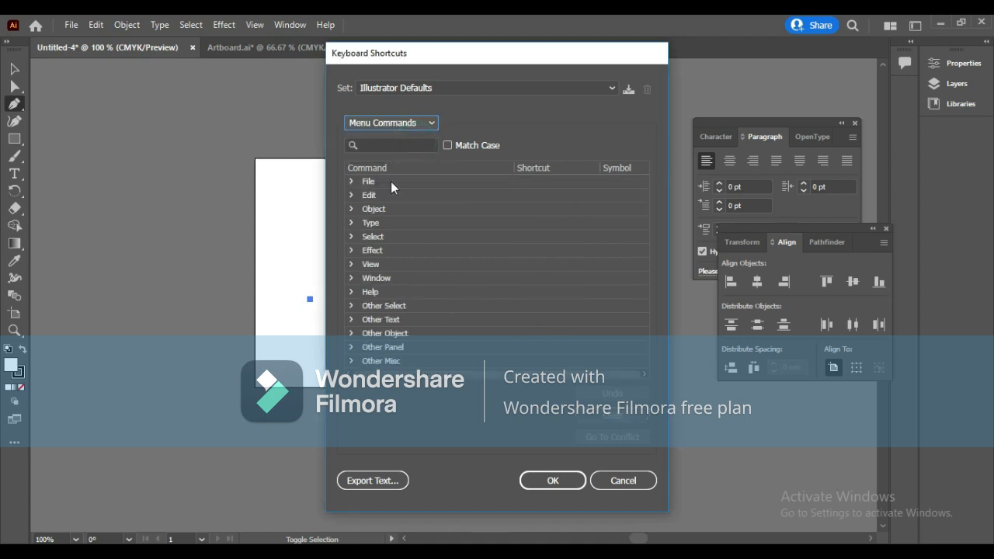
click(351, 182)
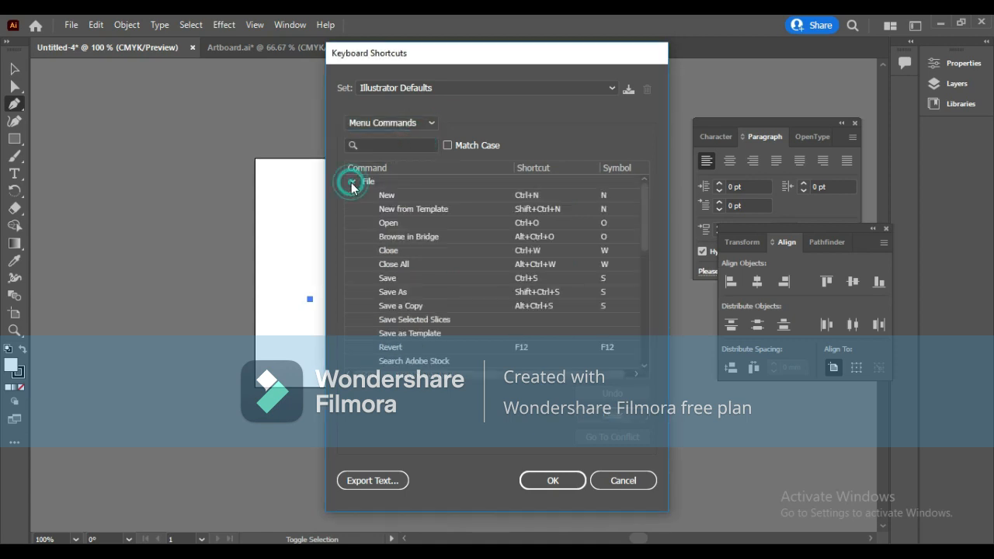
click(390, 203)
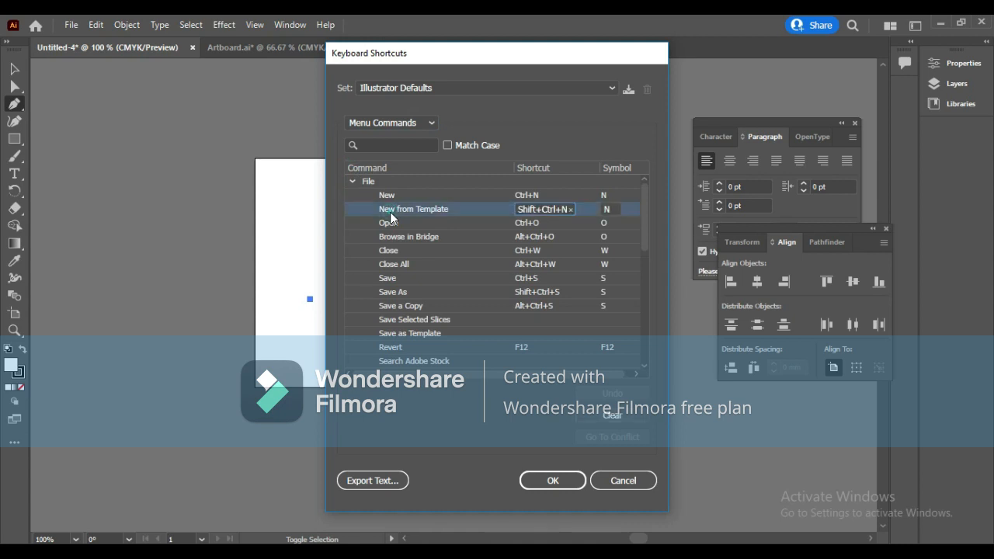
click(535, 210)
click(353, 182)
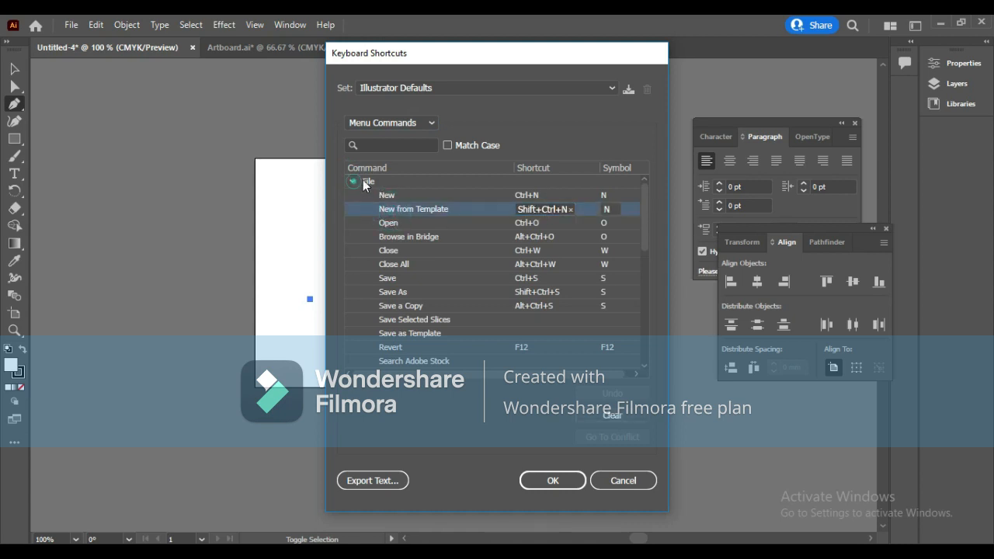
- Save the shortcuts as a keyset file named with the person's first name, and accept the Keyboard Shortcuts settings
click(628, 92)
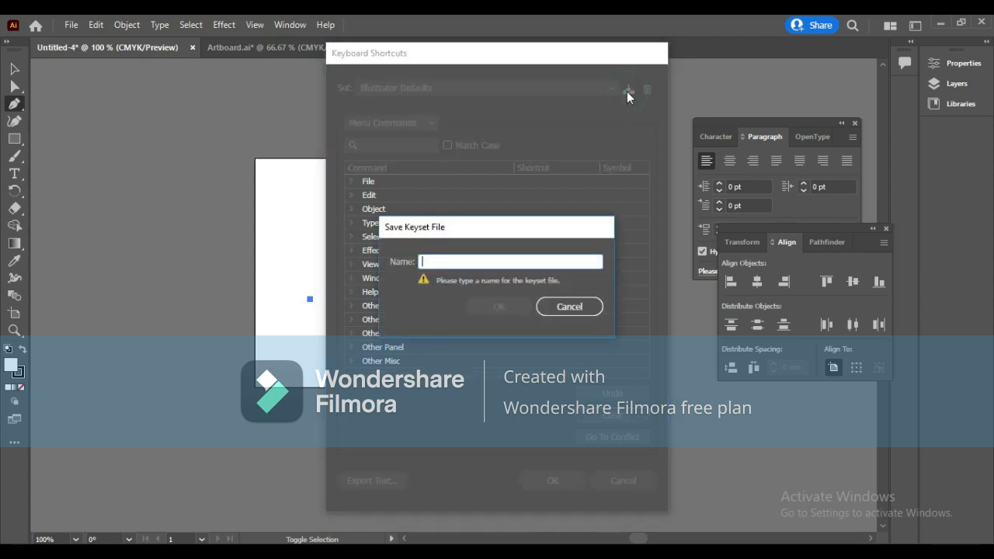
text(P)
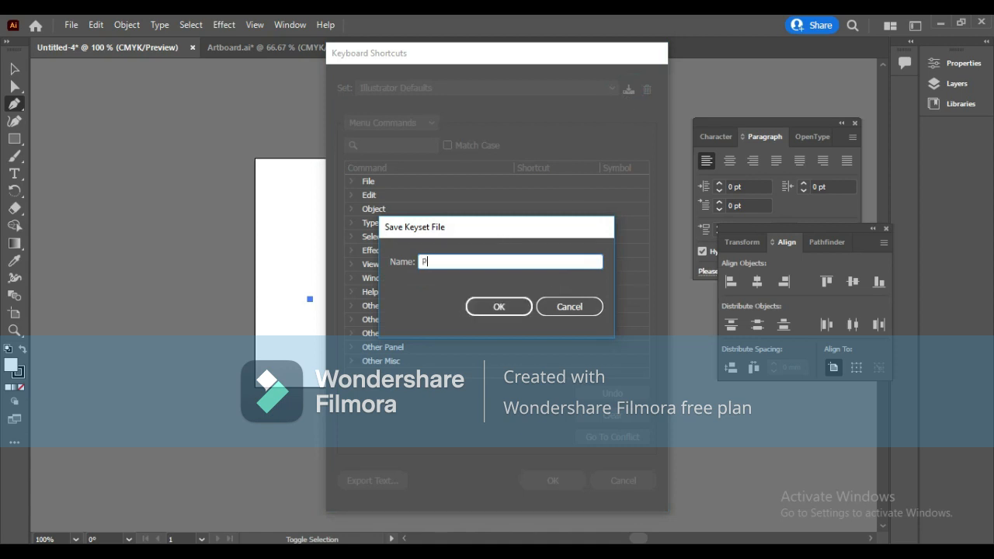
text(ratheesh)
click(485, 307)
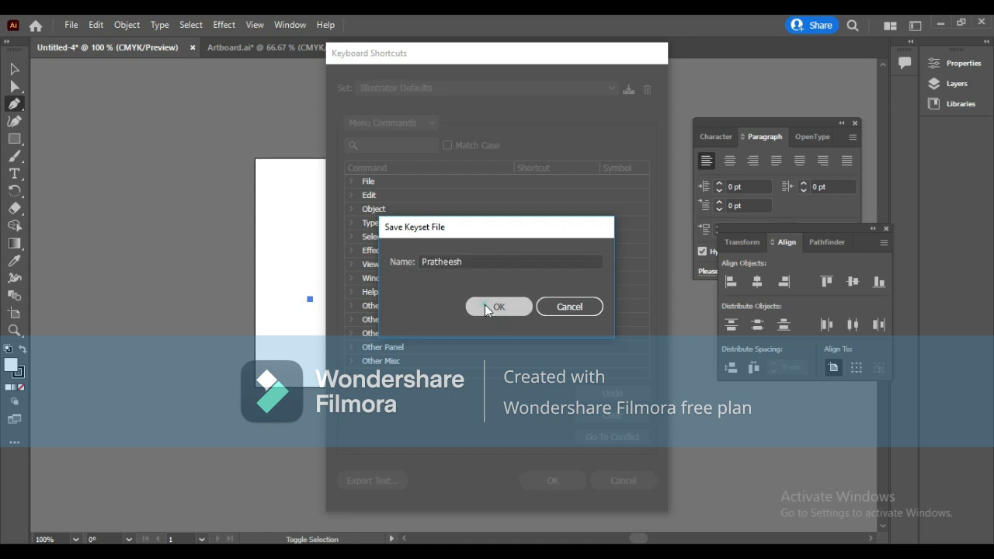
click(528, 307)
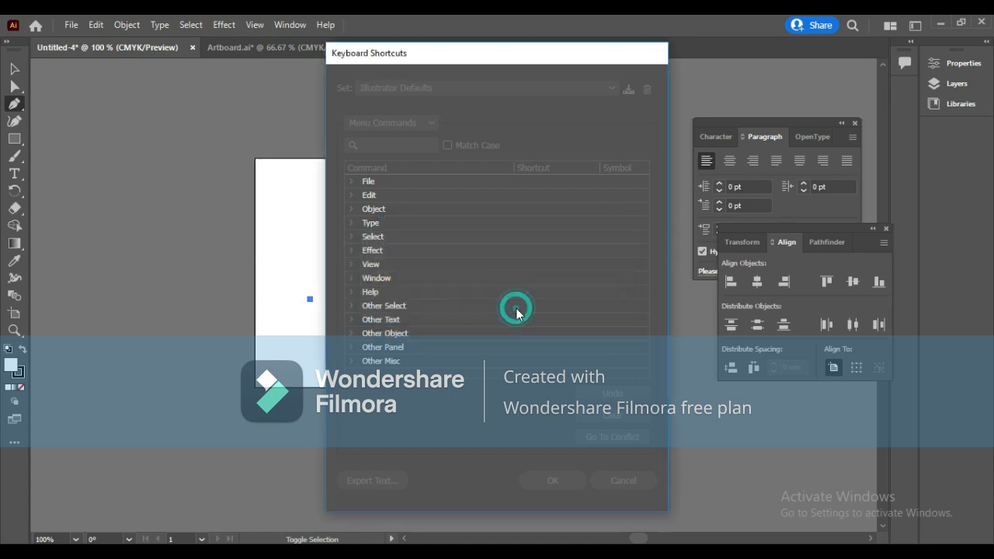
click(593, 106)
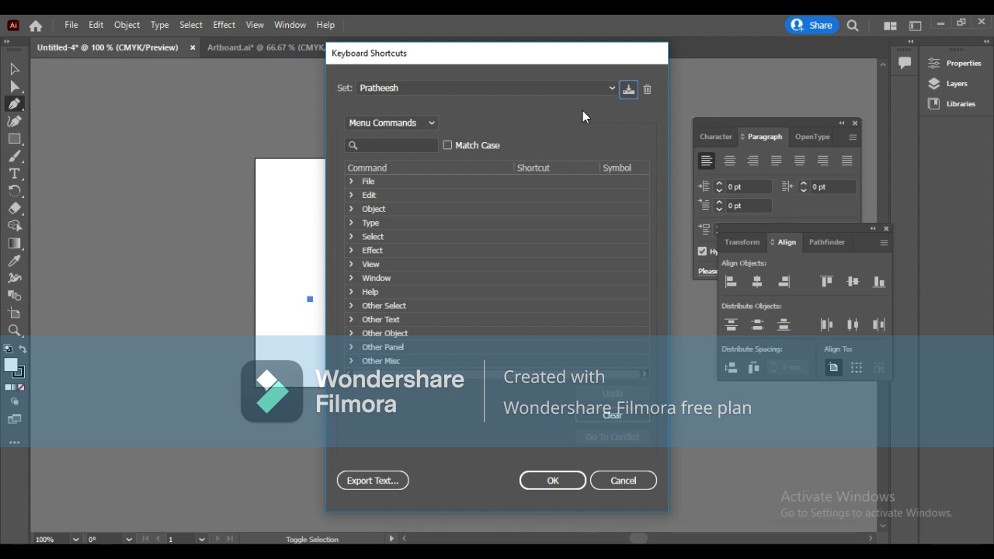
click(558, 481)
click(553, 481)
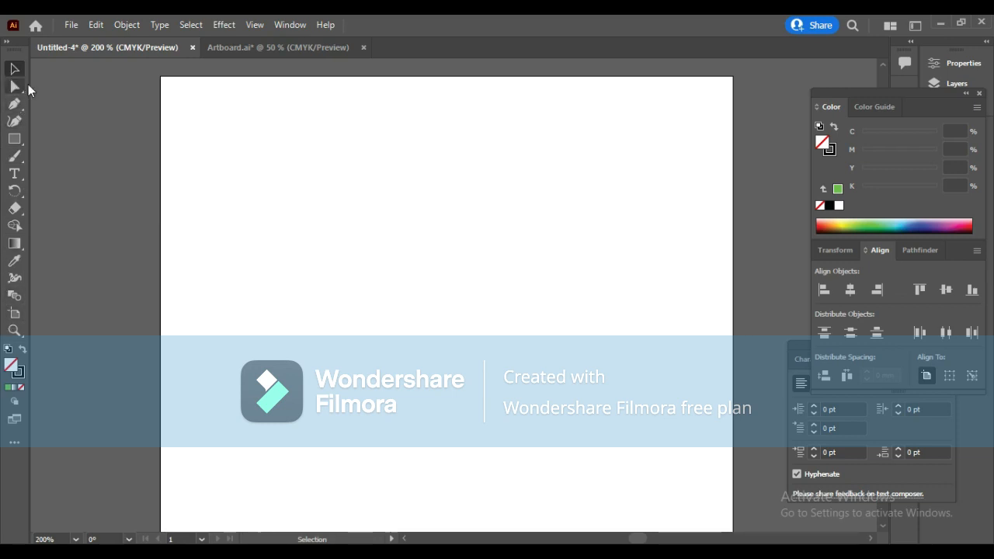
- Review the available toolbar options, Advanced and Basic, keeping the Basic toolbar
click(294, 28)
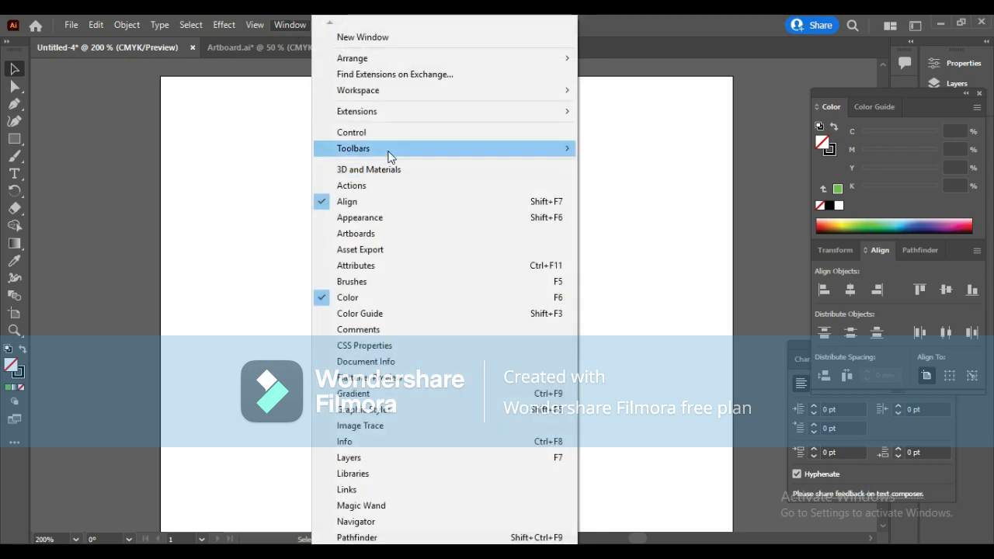
mouse_move(513, 147)
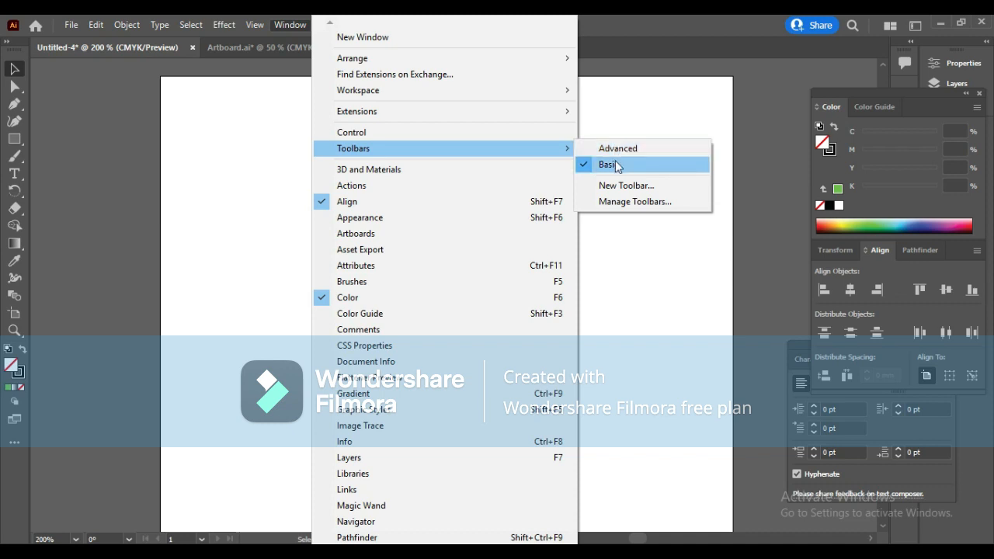
click(284, 163)
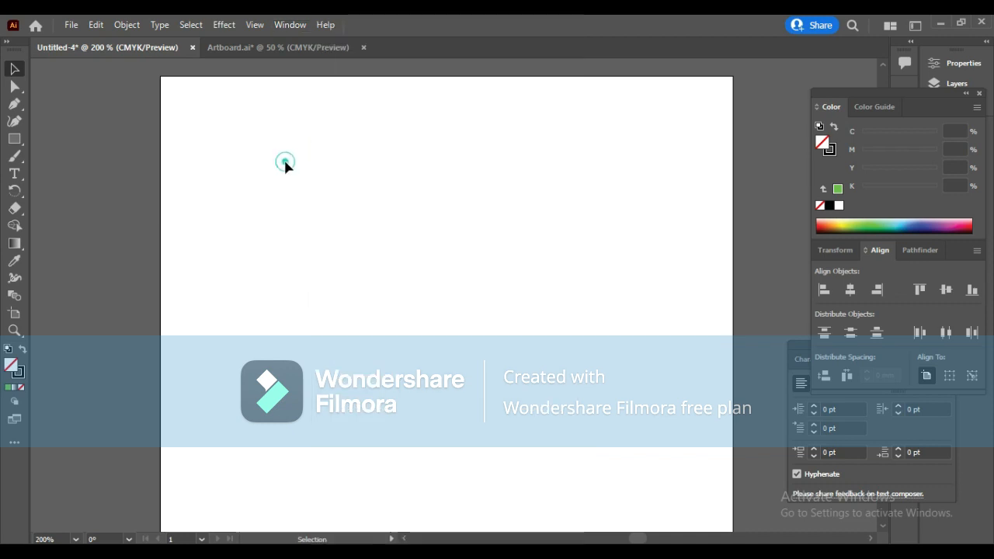
click(125, 134)
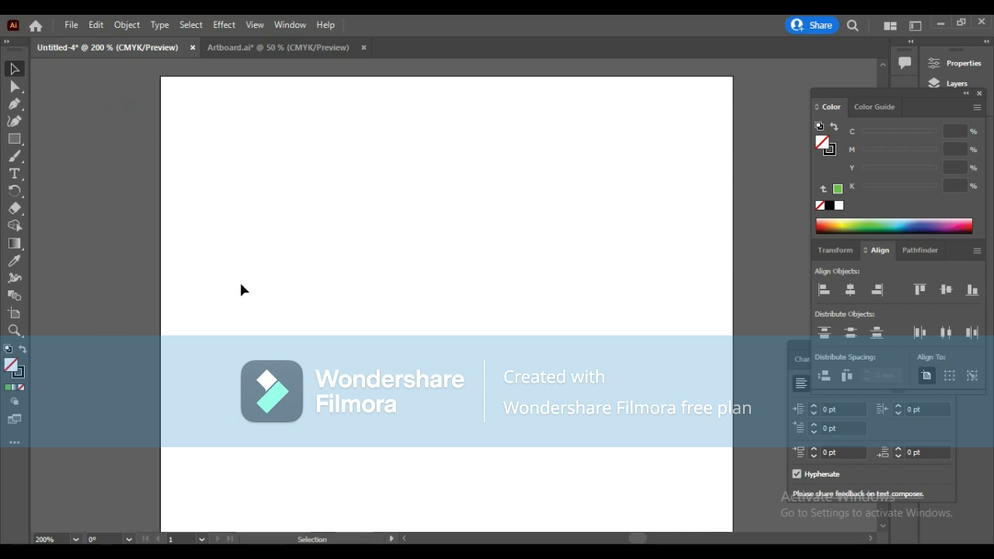
- Set the fill color to a blue of about C 86, M 73, Y 0, K 0 using the Color Picker
click(17, 372)
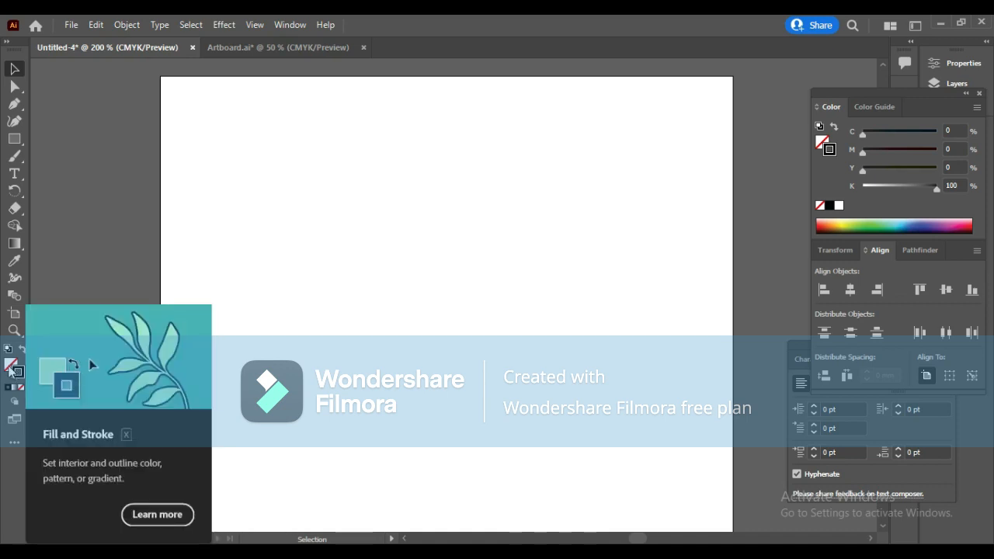
click(10, 366)
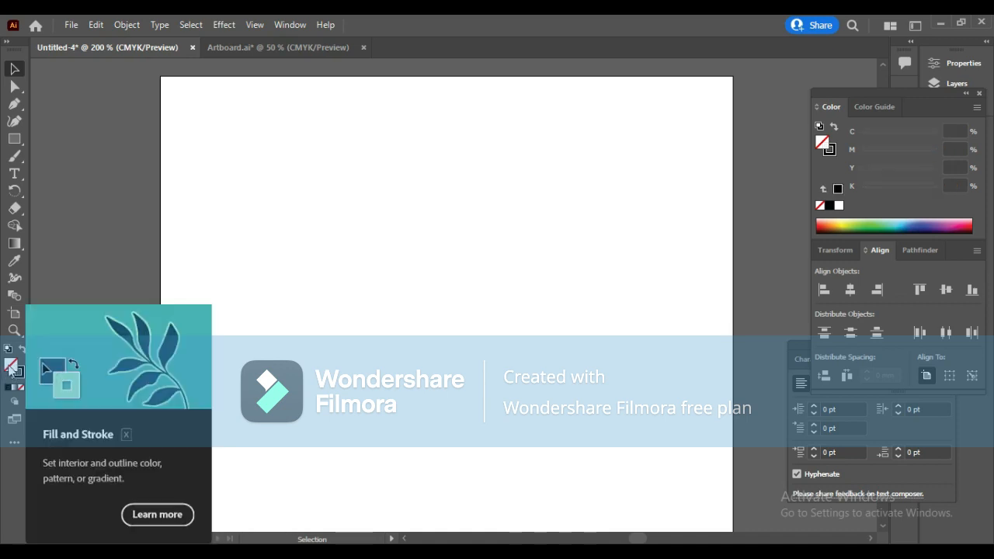
double_click(10, 366)
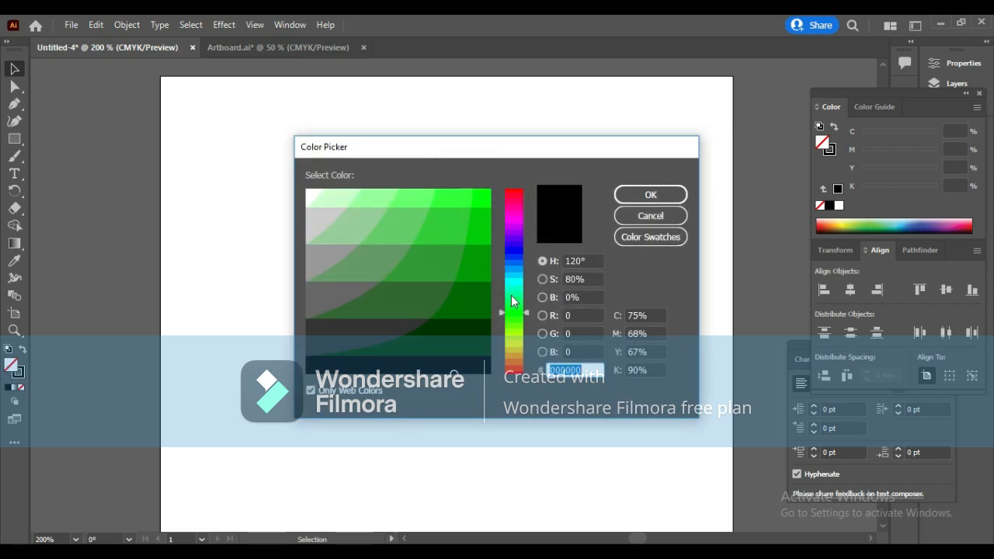
drag(513, 322, 515, 257)
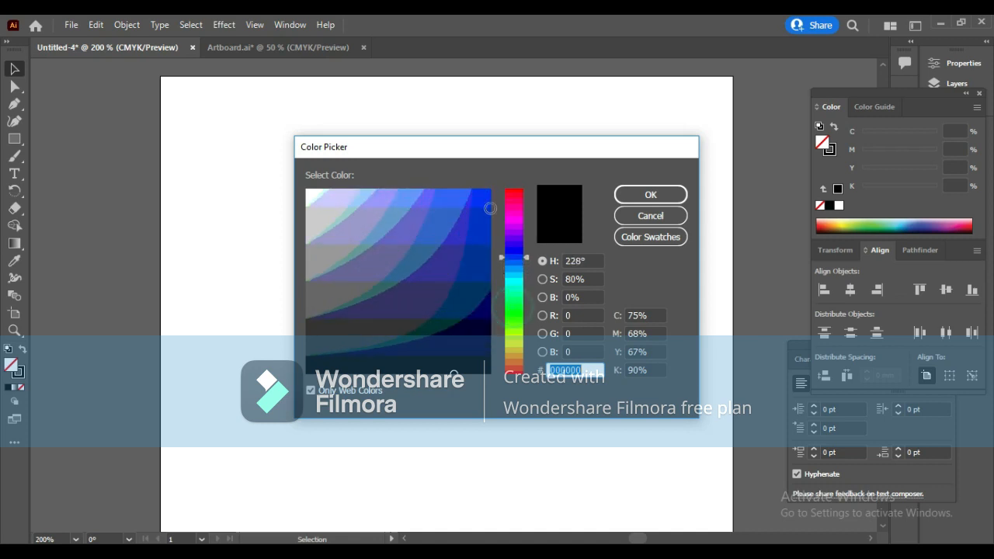
click(484, 201)
click(639, 195)
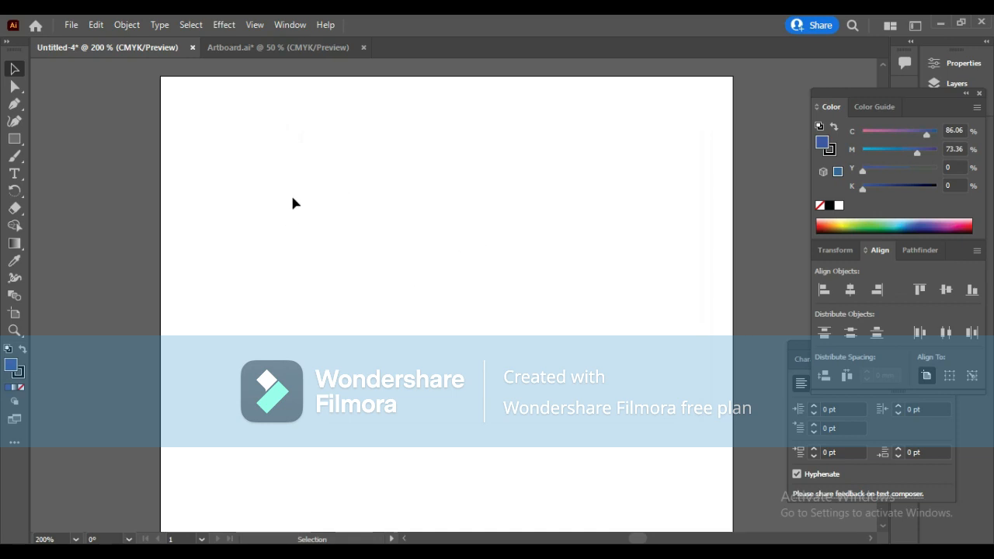
- Draw a small blue-filled square in the upper middle of the artboard with the Rectangle tool, and deselect it
key(m)
click(293, 172)
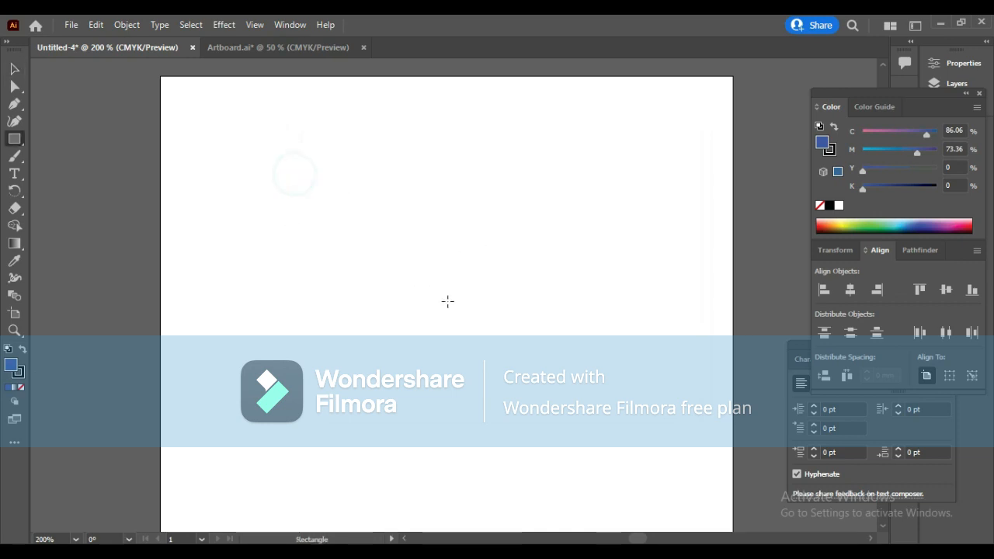
click(331, 205)
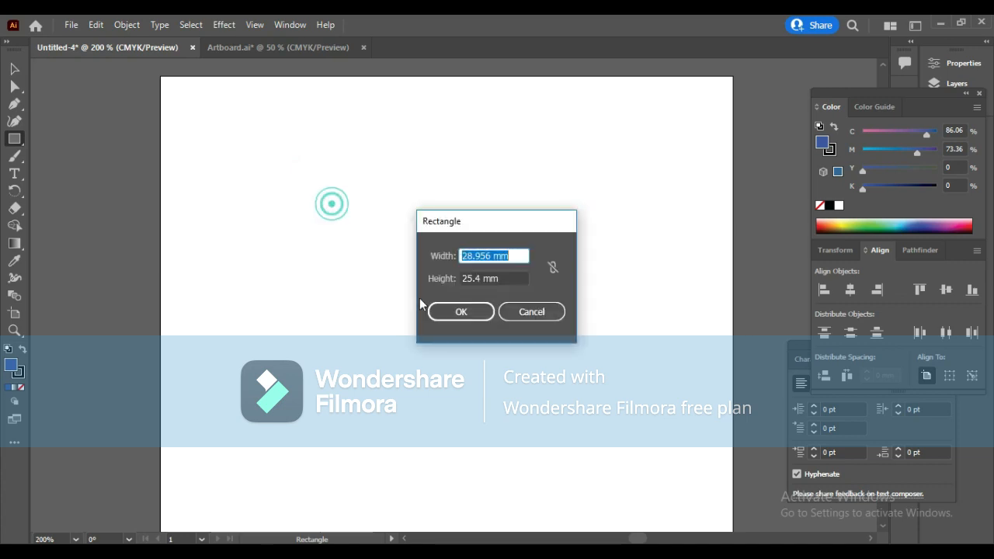
click(531, 312)
drag(342, 225, 412, 294)
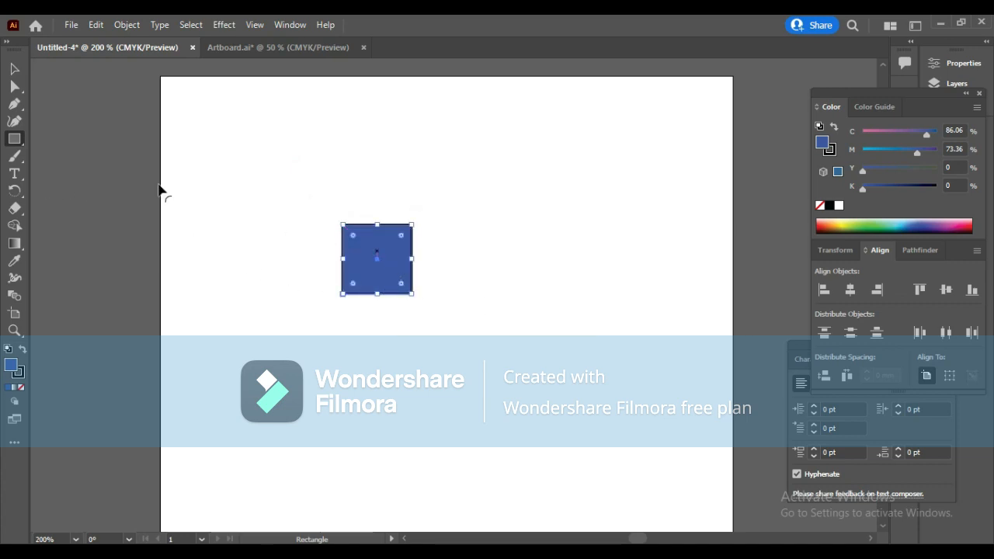
click(14, 68)
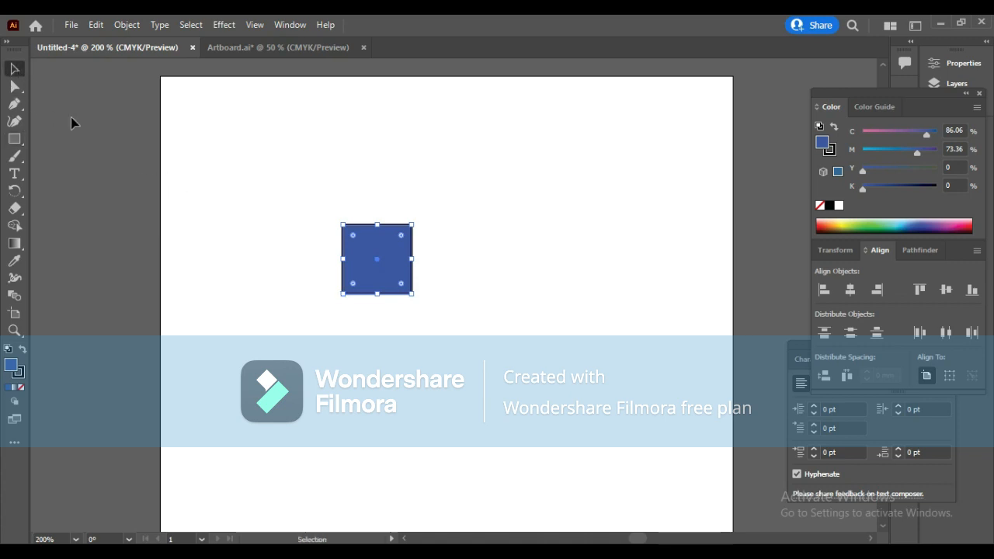
click(233, 183)
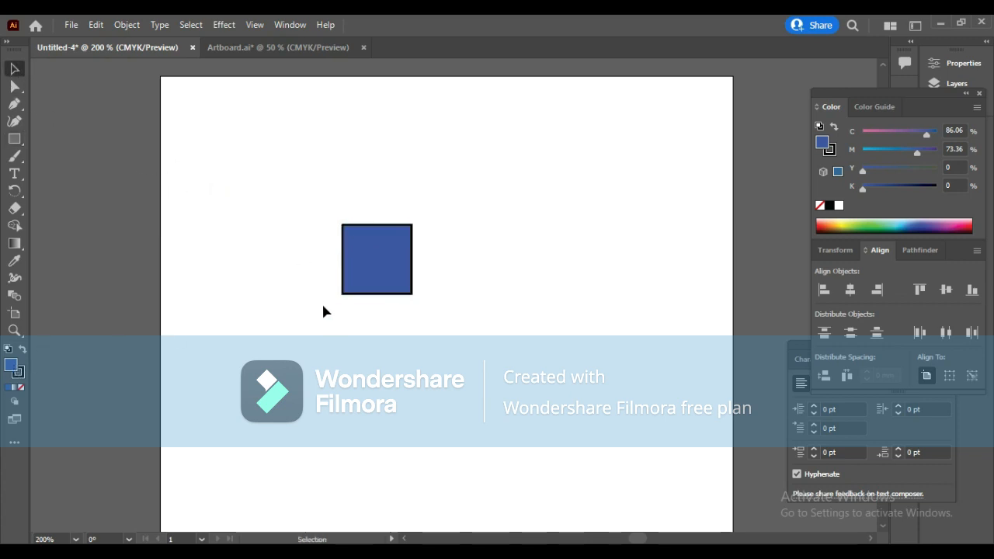
- Select the blue square, set its fill to None so only its black stroke remains, and deselect it
drag(318, 267, 399, 326)
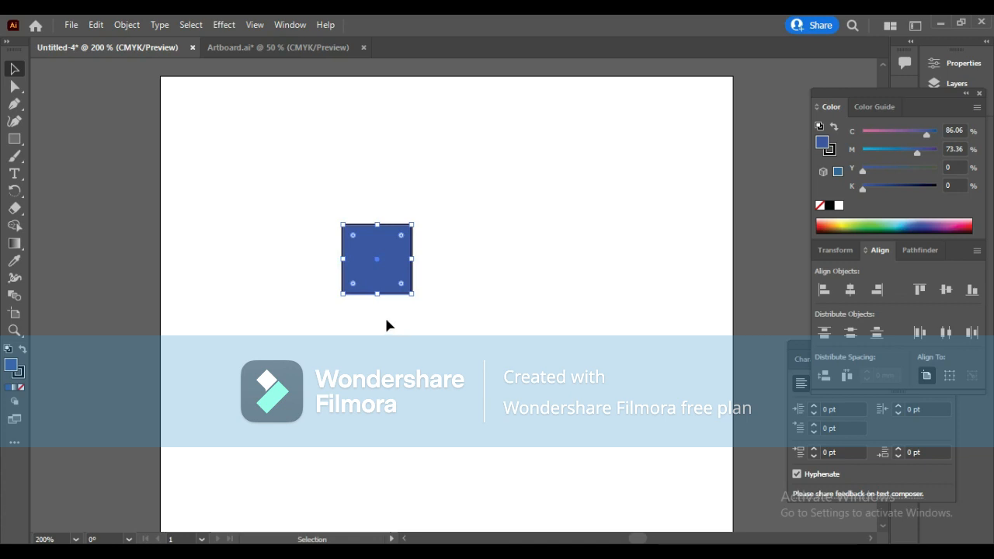
click(20, 388)
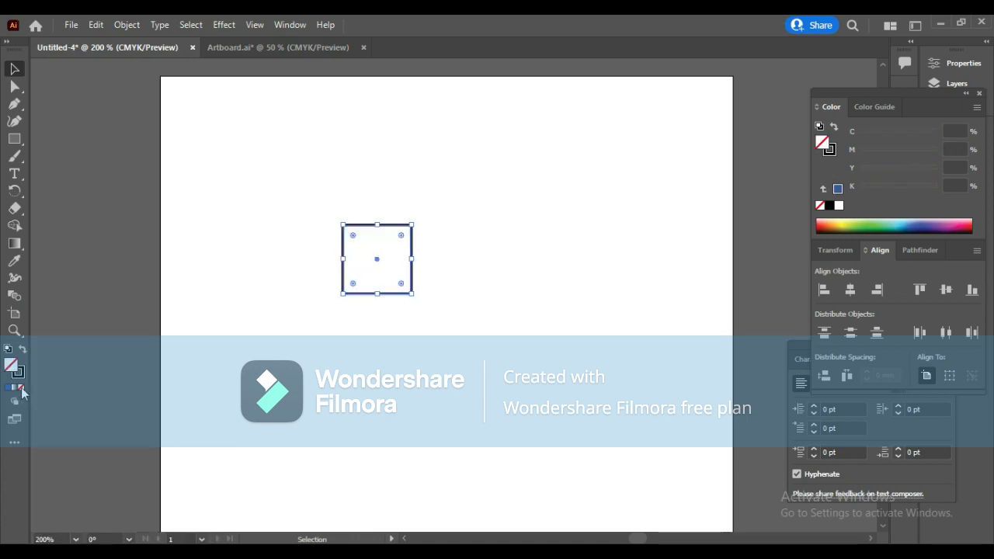
scroll(365, 198, up, 1)
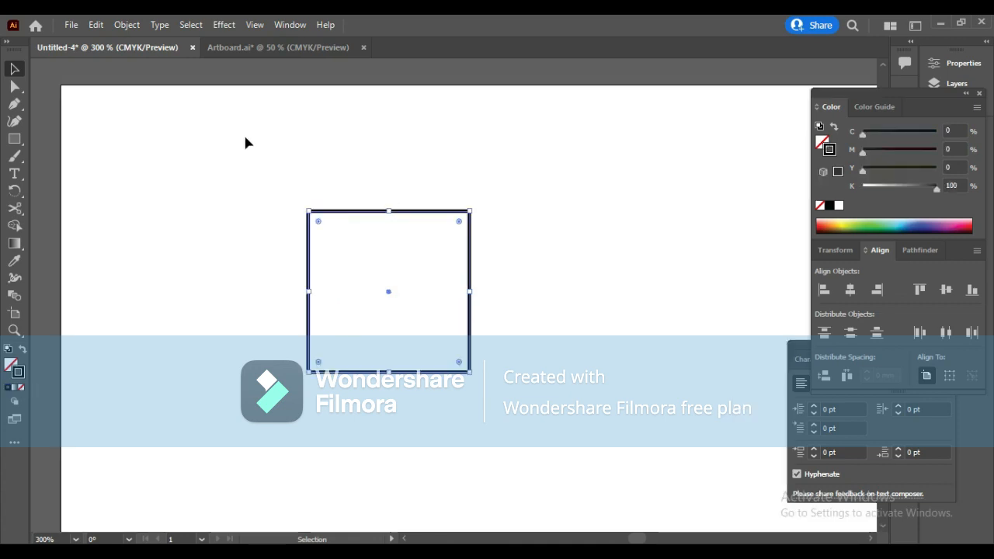
click(251, 184)
drag(295, 202, 329, 255)
click(310, 184)
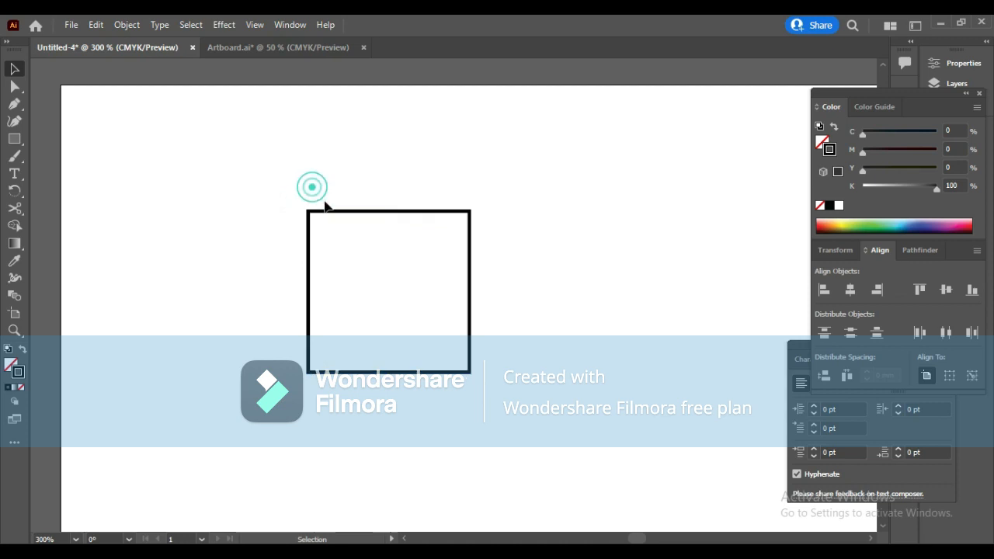
- Move the black-outlined square up and to the left on the artboard with the Selection tool, and deselect it
drag(329, 214, 262, 151)
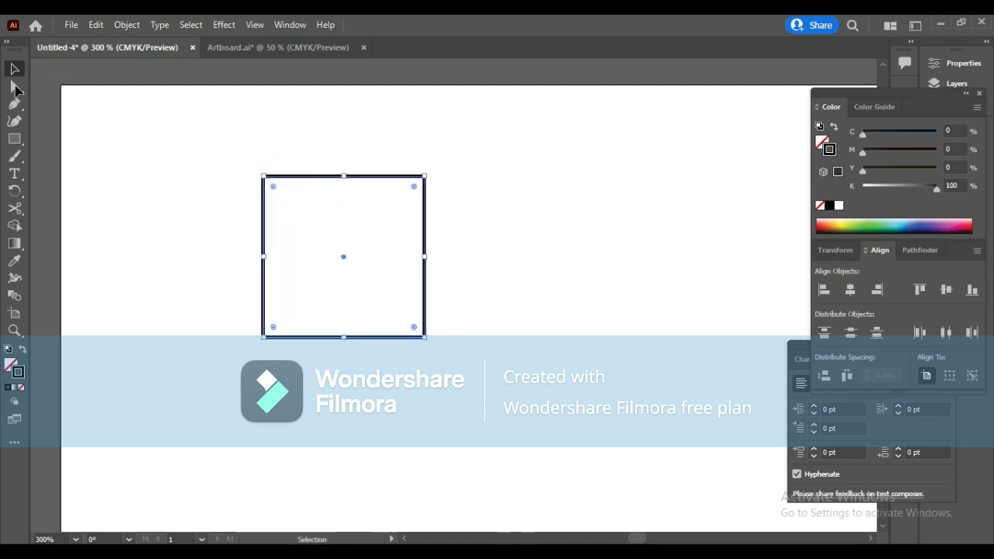
key(ctrl+shift+a)
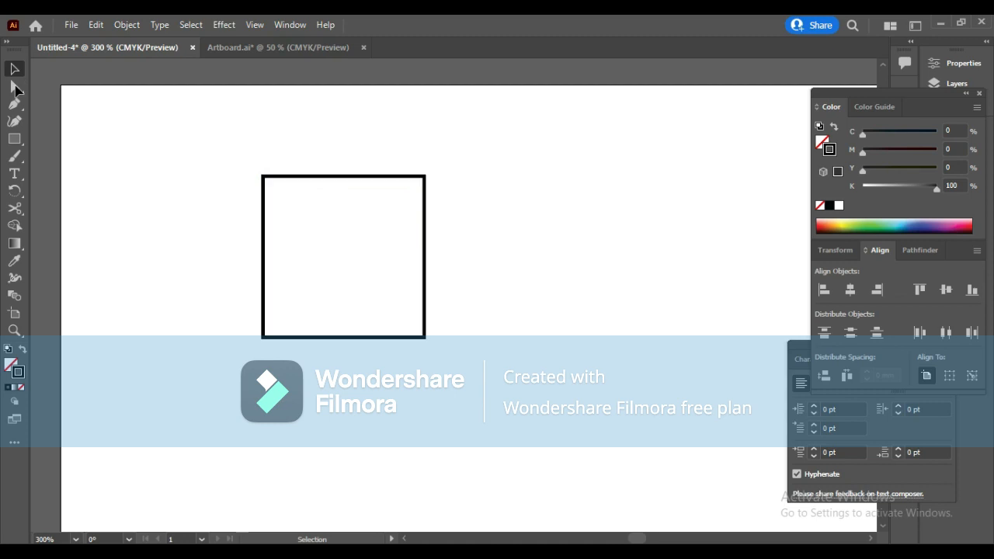
- Select the square's upper edge and its two upper corner anchor points individually with the Direct Selection tool
click(17, 90)
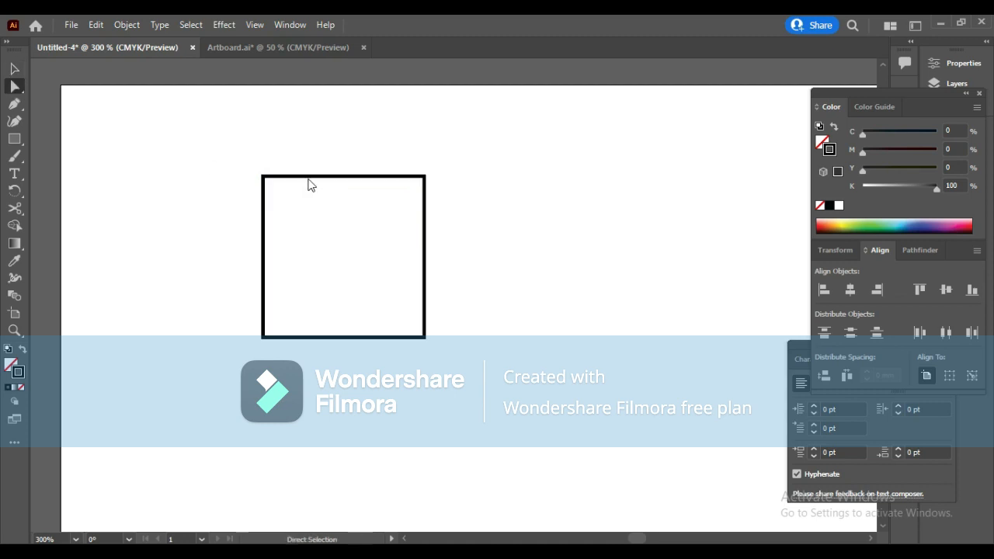
scroll(310, 185, up, 1)
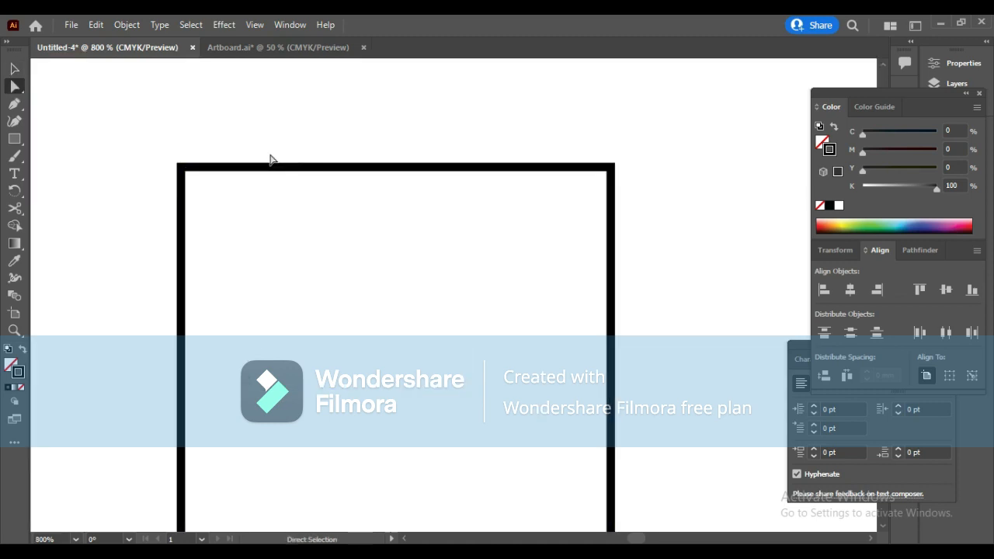
click(269, 150)
click(203, 167)
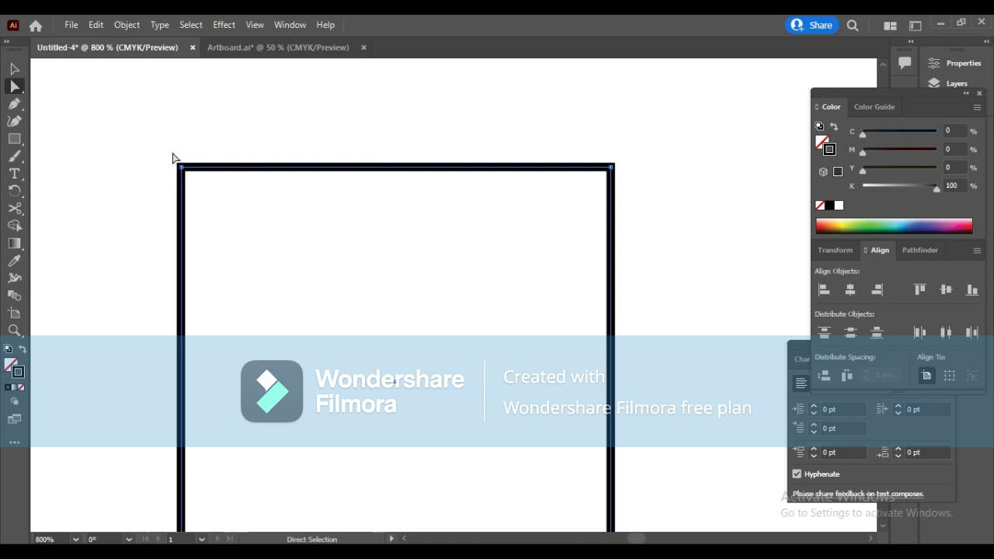
click(172, 154)
click(181, 168)
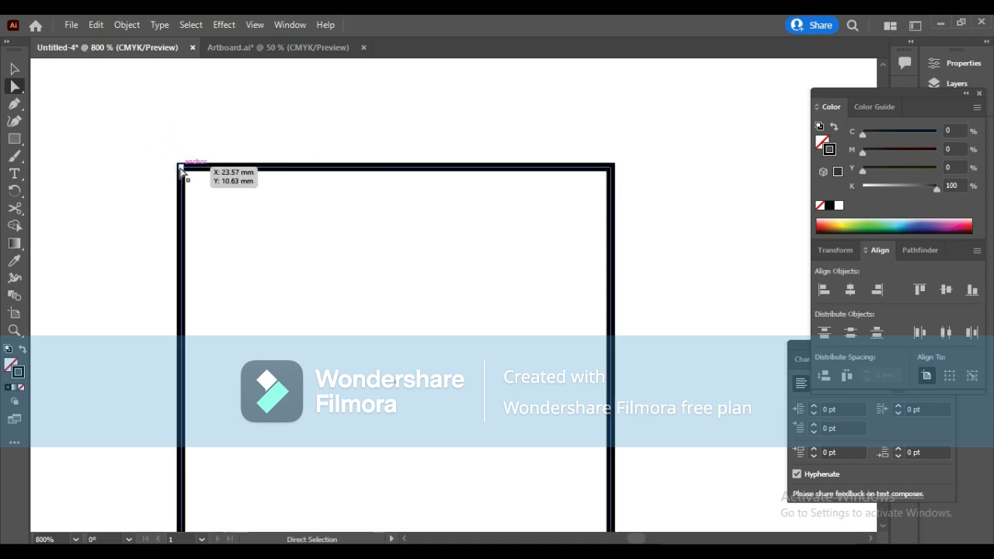
click(610, 167)
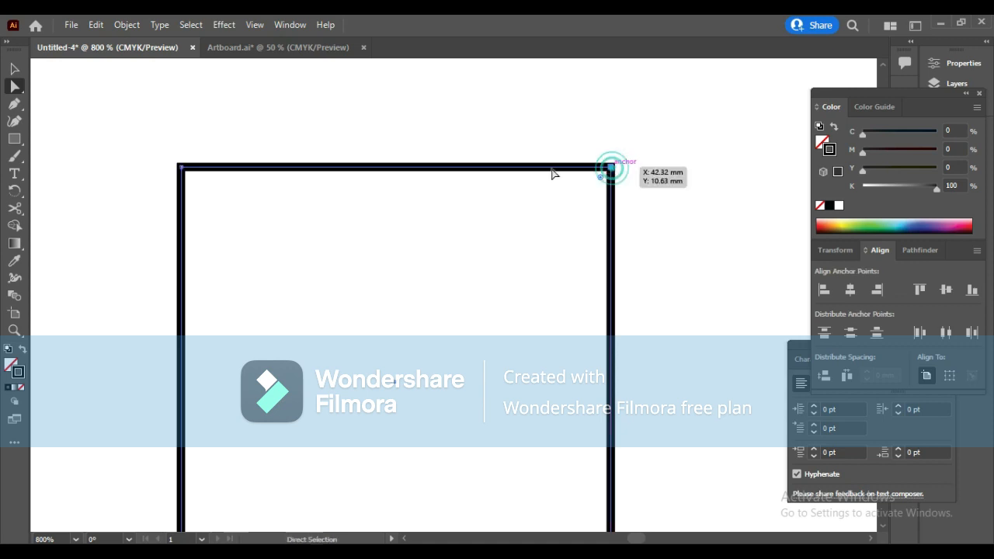
click(324, 121)
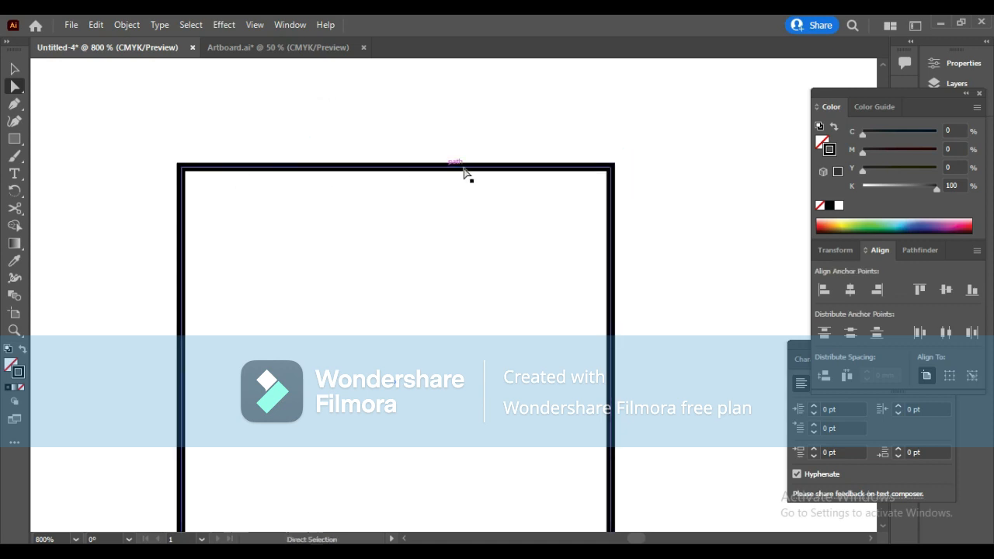
click(394, 151)
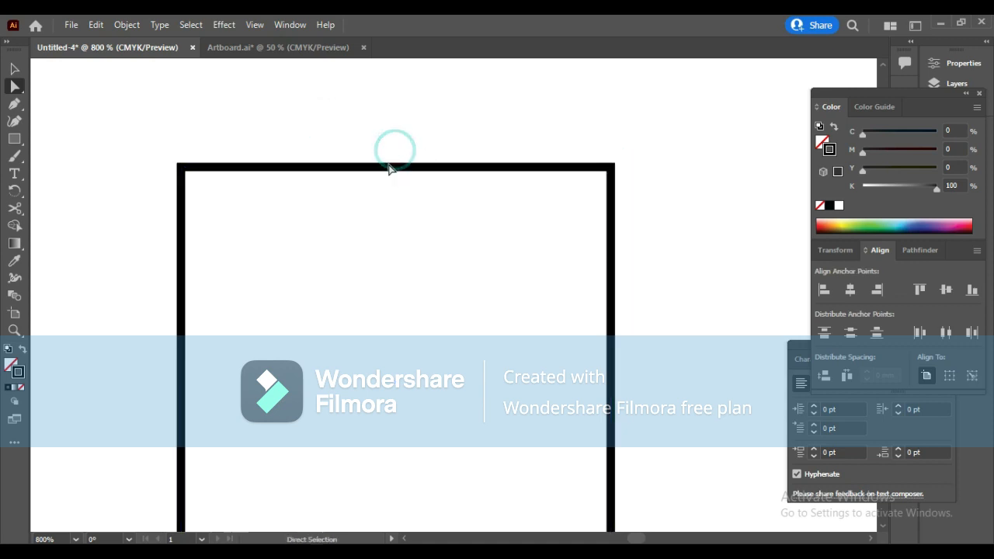
click(389, 164)
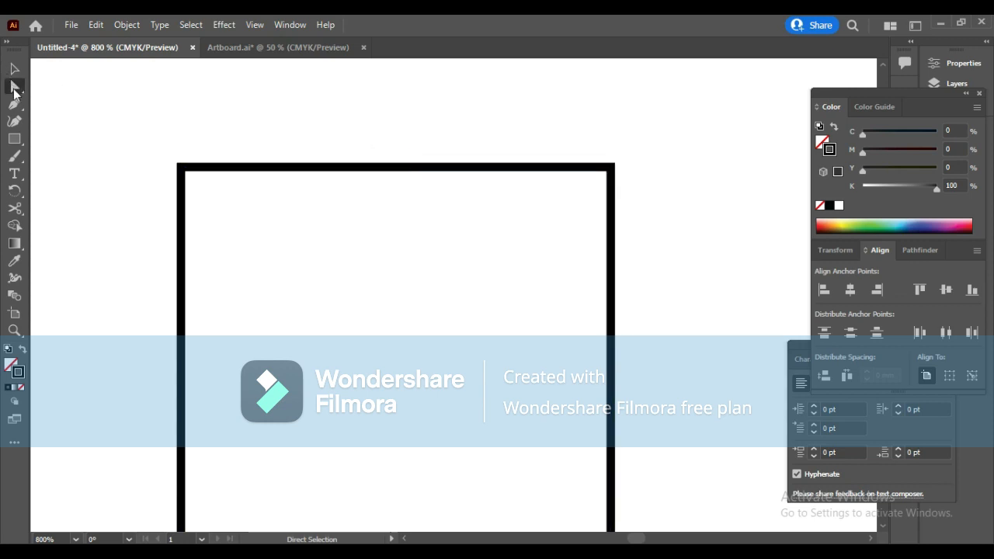
- Move only the square's upper edge straight down with the Direct Selection tool to make a shorter rectangle, and deselect it
click(254, 119)
click(278, 166)
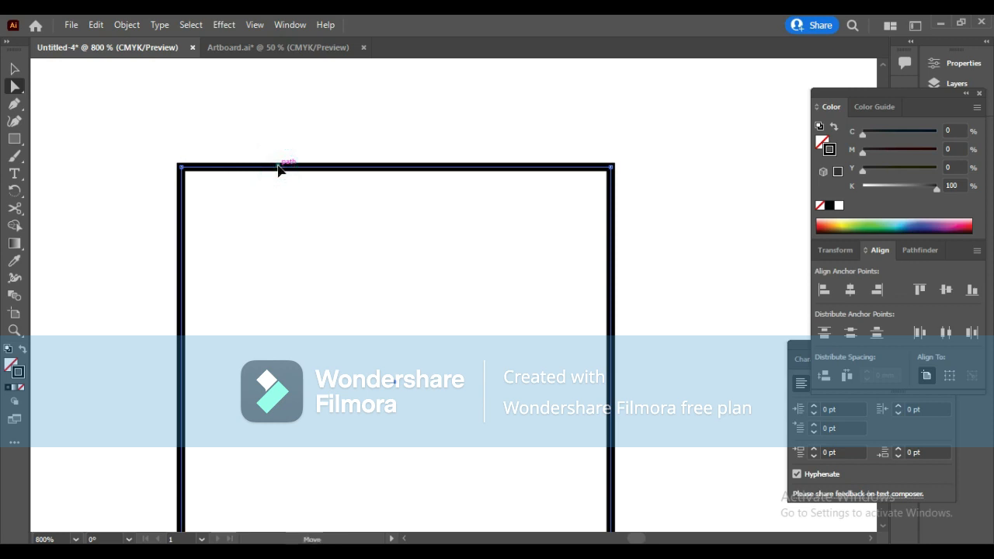
click(278, 165)
drag(279, 166, 284, 235)
click(271, 192)
click(272, 201)
- Move the whole rectangle up and slightly to the right with the Selection tool
key(v)
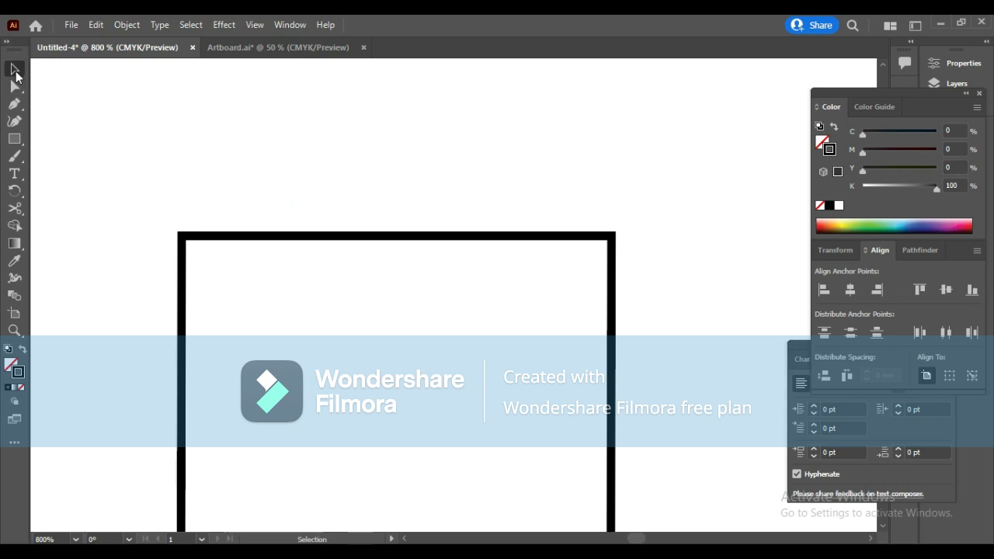
drag(273, 211, 311, 128)
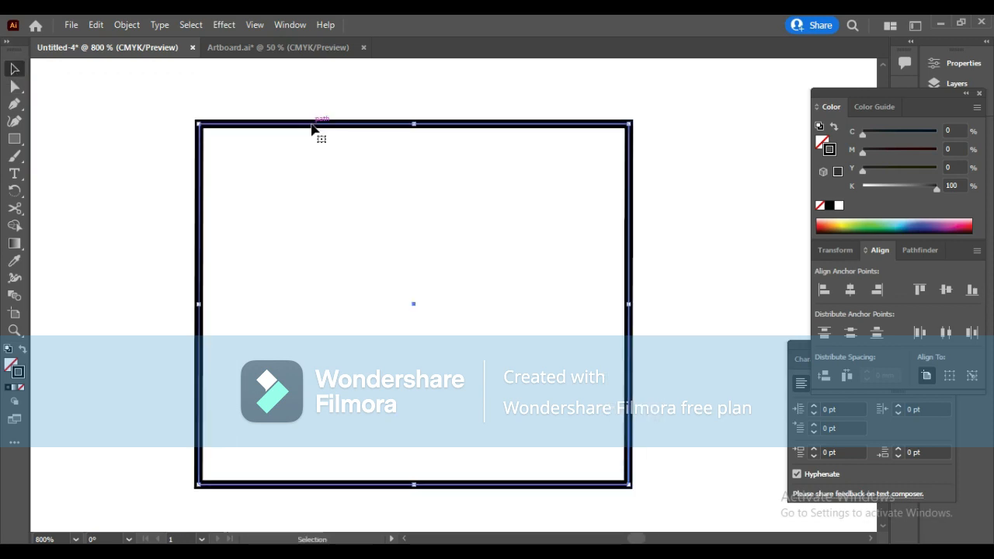
click(281, 104)
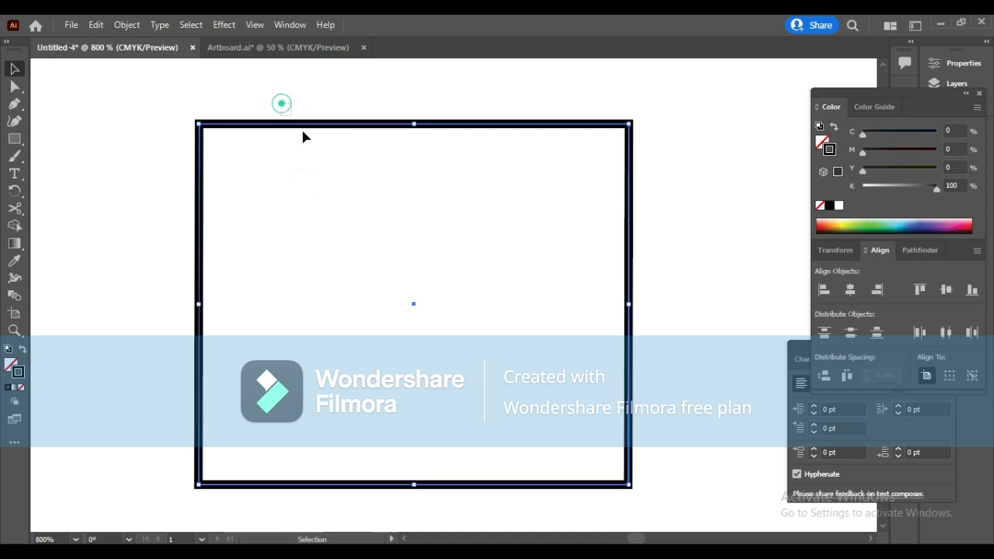
- Delete the whole rectangle, undo the deletion, and deselect the rectangle
key(Delete)
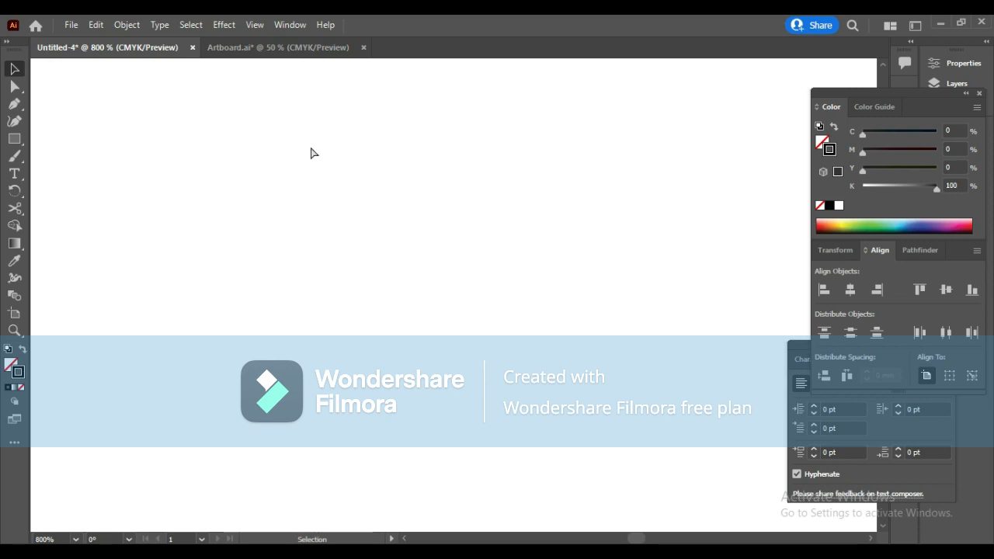
key(ctrl+z)
click(239, 99)
- Try to delete only the rectangle's upper edge using the Direct Selection tool
key(a)
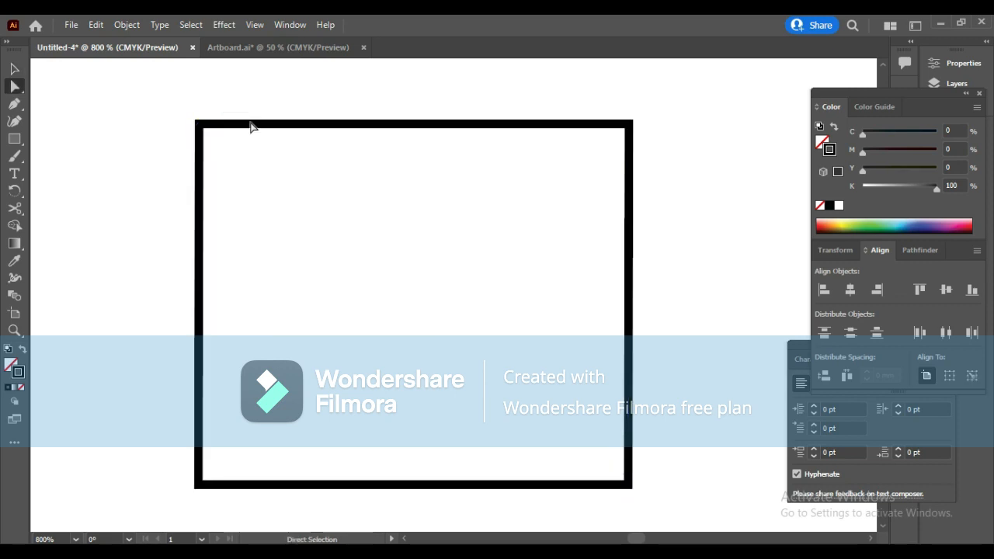
click(250, 122)
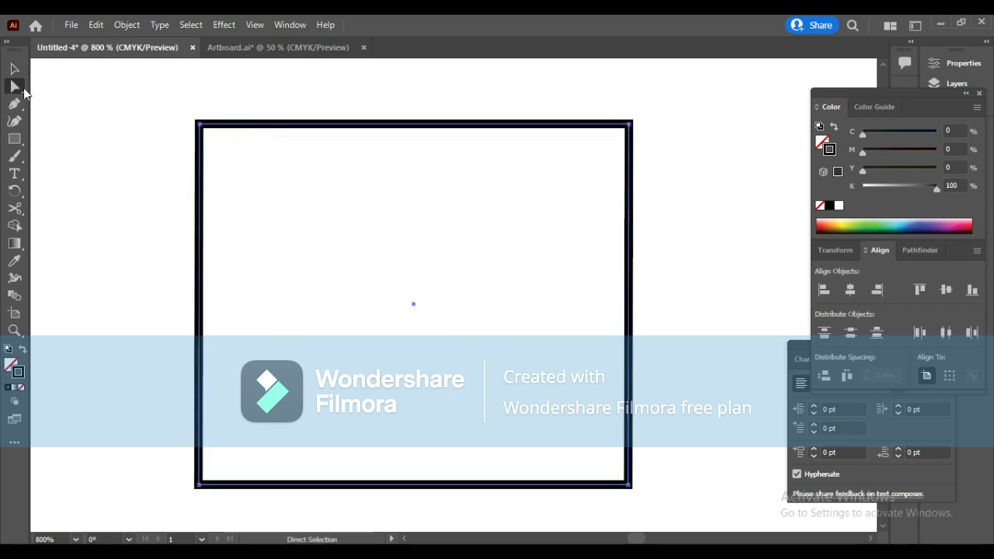
click(17, 92)
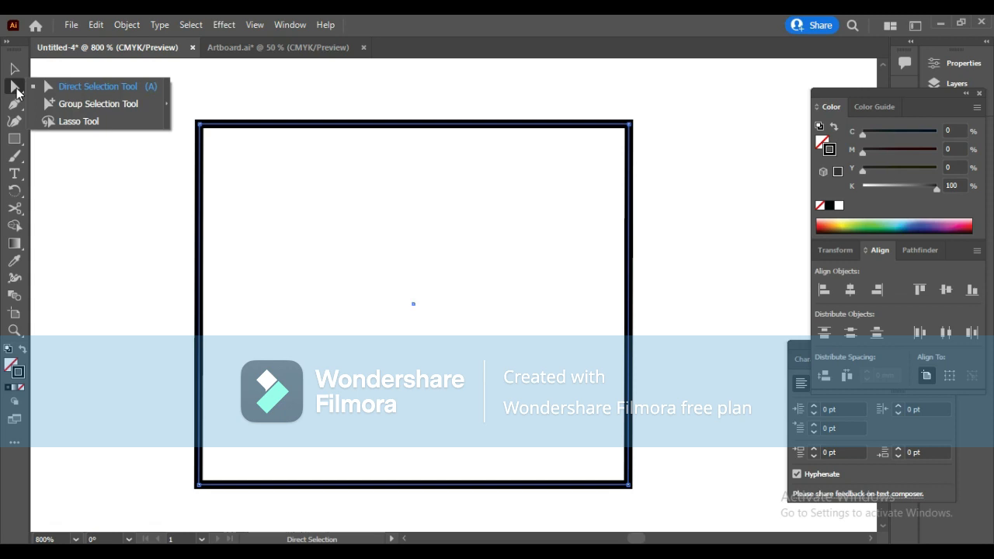
click(229, 92)
click(264, 123)
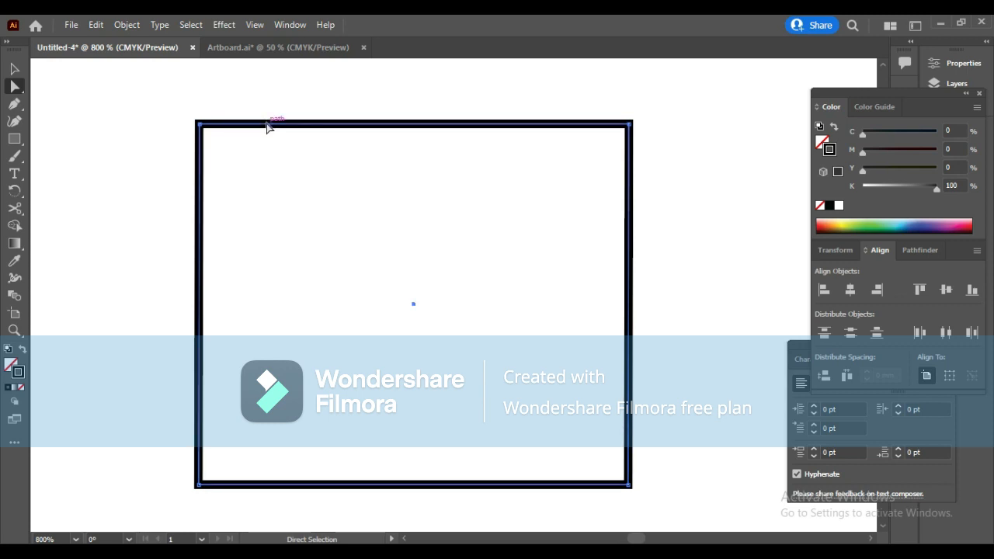
key(Delete)
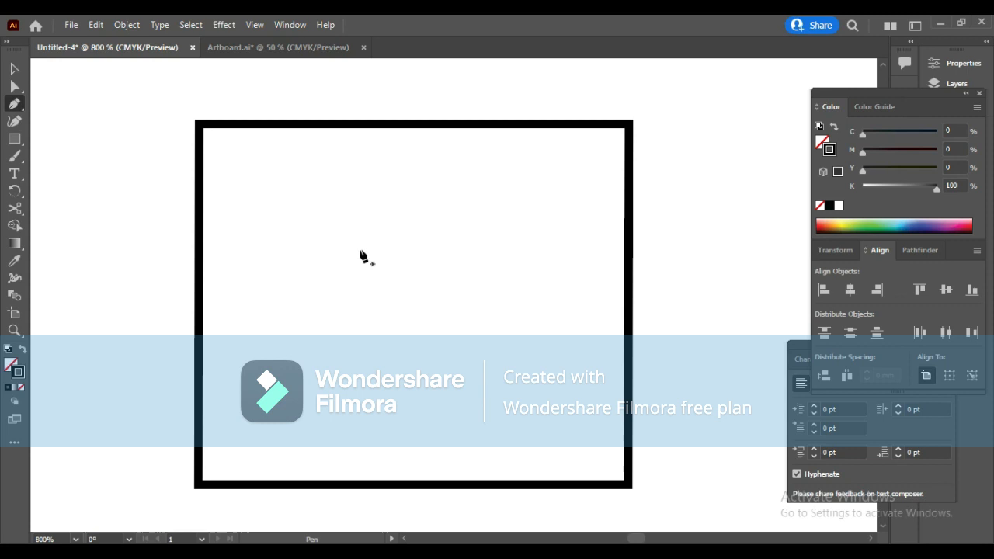
- Draw an open curved path rising to the right beside the rectangle with the Pen tool, and deselect it
scroll(360, 251, down, 2)
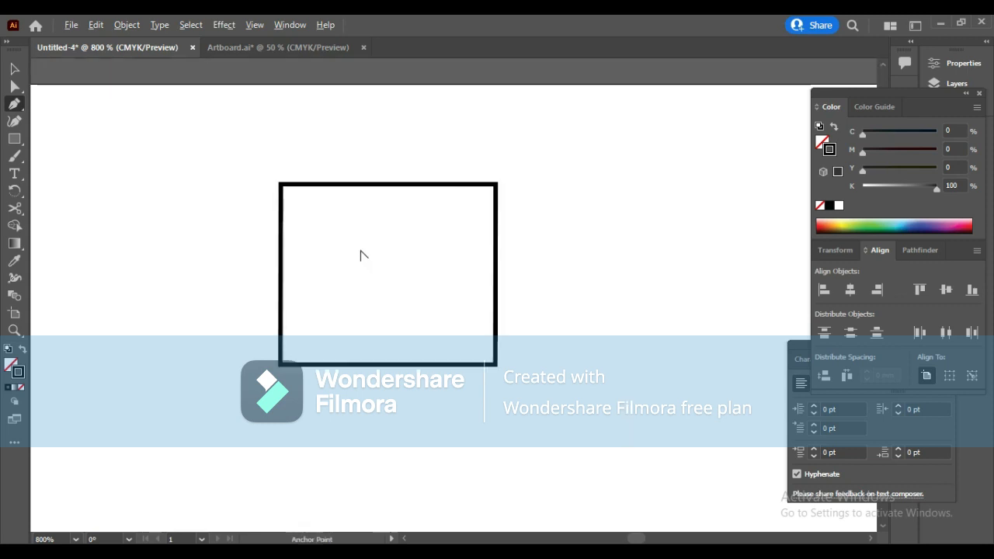
scroll(373, 275, down, 3)
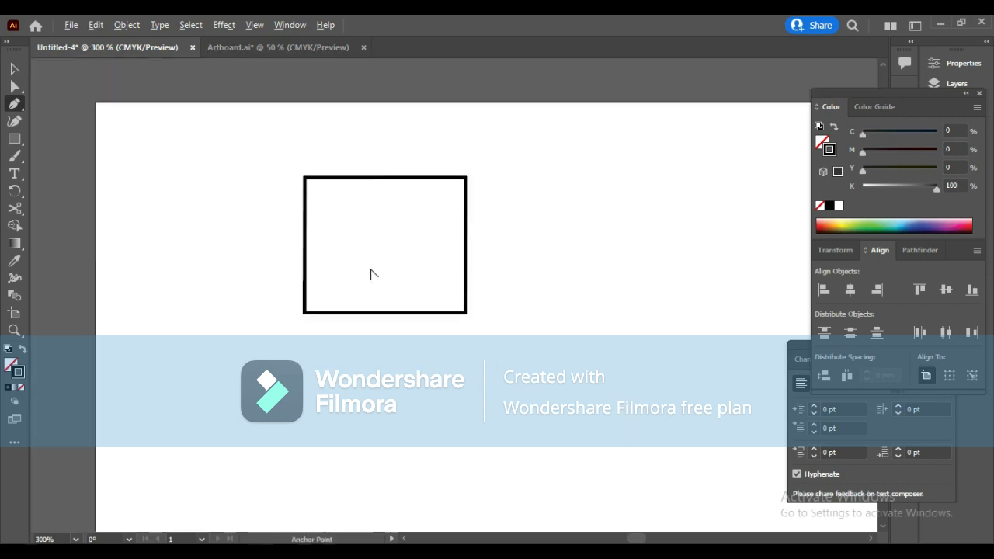
scroll(572, 292, up, 2)
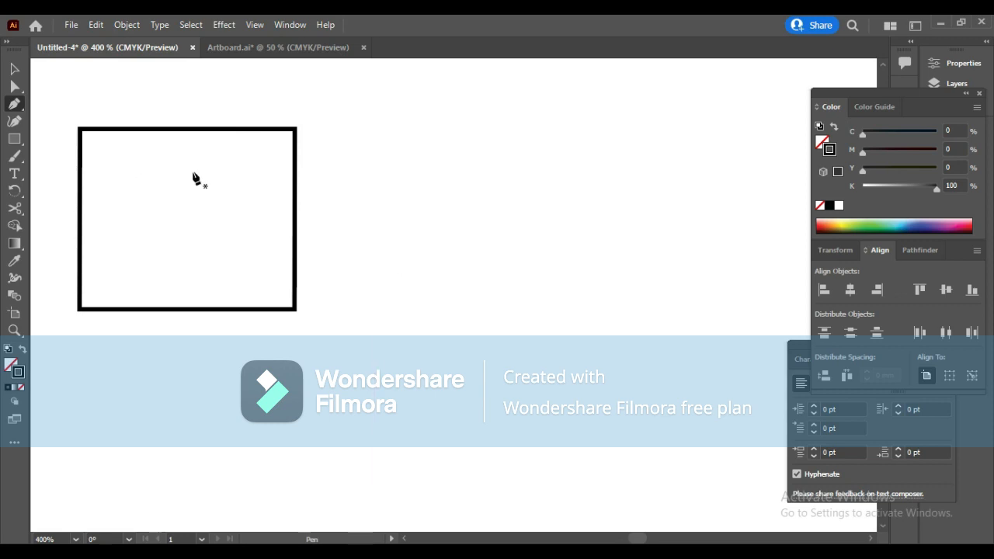
click(416, 245)
click(582, 170)
drag(583, 170, 706, 172)
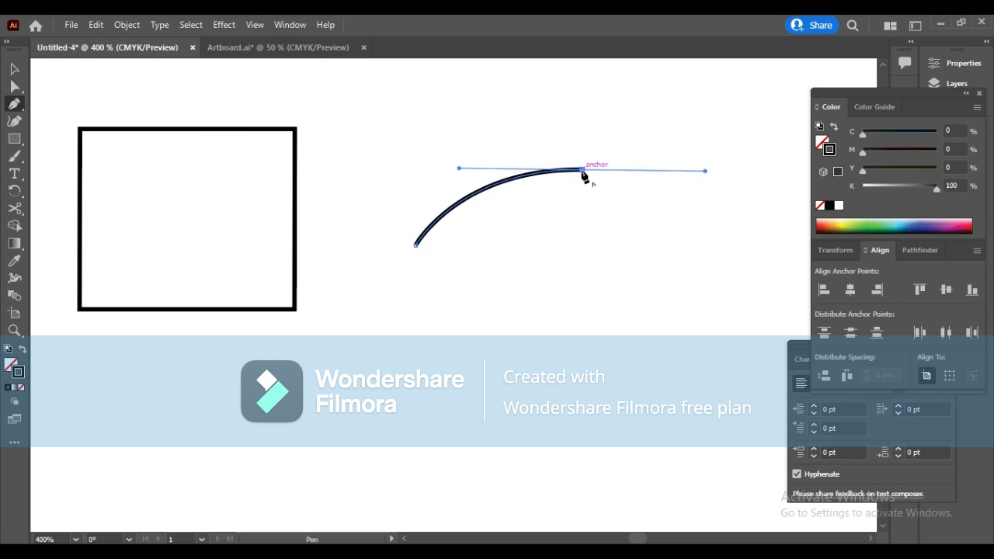
drag(582, 172, 583, 199)
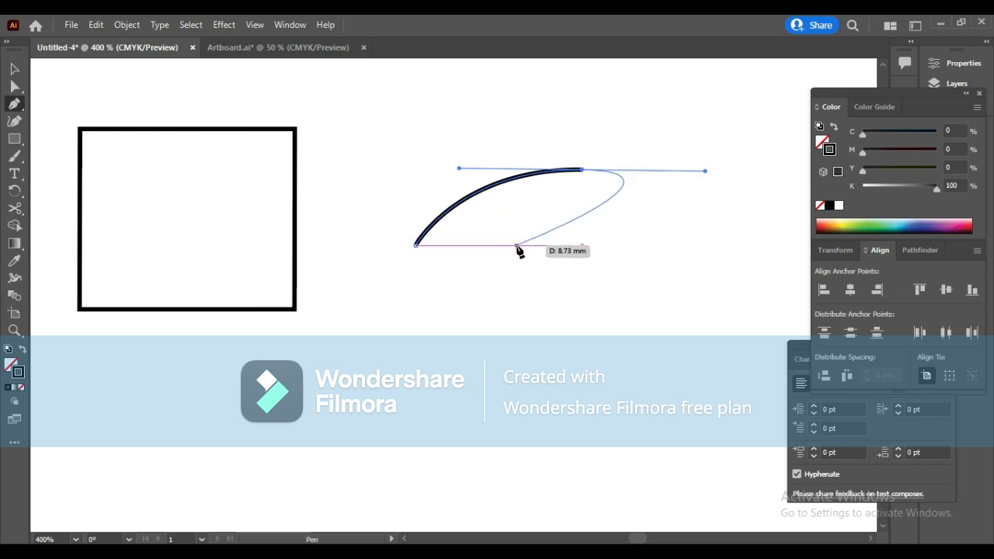
key(a)
click(469, 258)
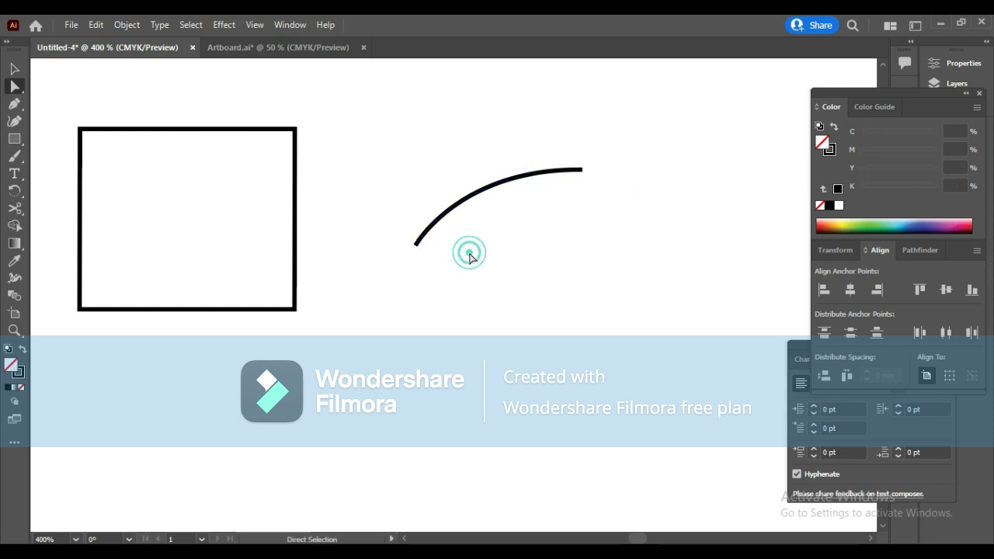
- Draw a straight horizontal line below the curve with the Pen tool, and select both paths
key(p)
click(469, 253)
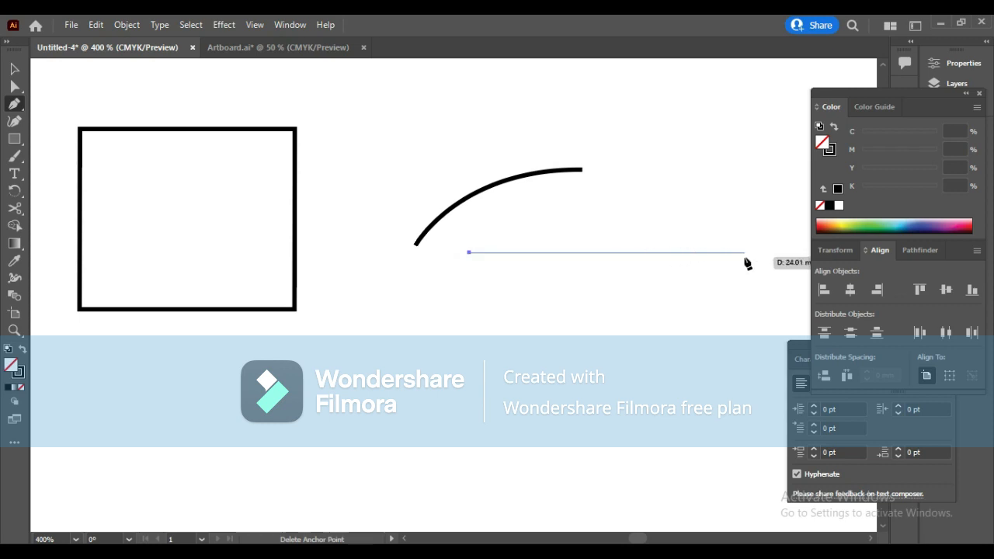
click(701, 254)
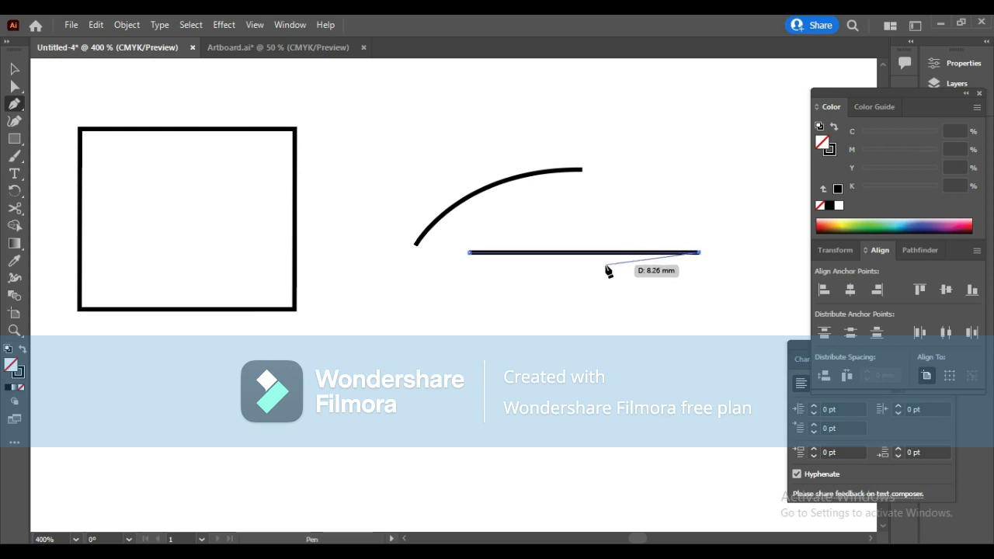
key(a)
drag(542, 259, 490, 175)
- Draw an unfilled black-stroked rectangle below the straight line with the Rectangle tool
key(l)
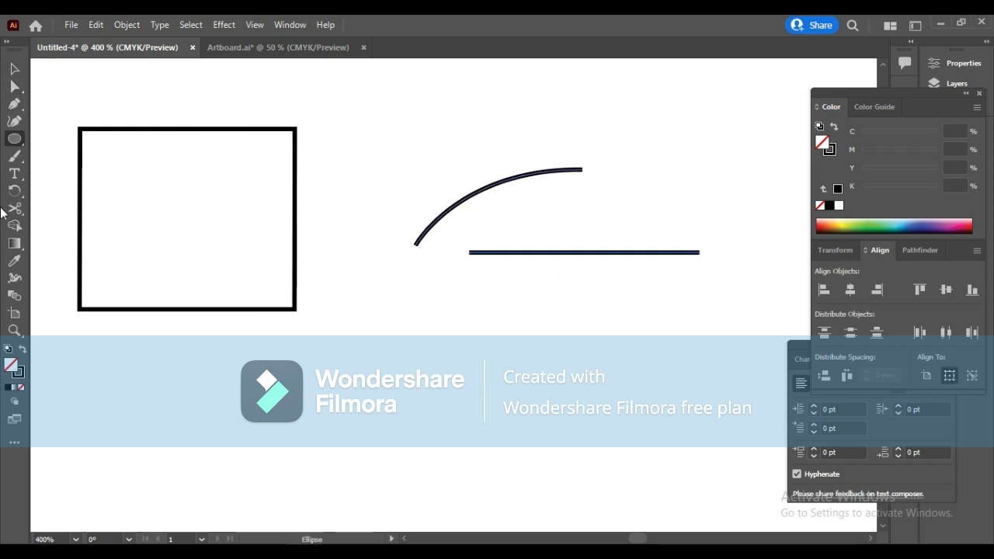
click(16, 141)
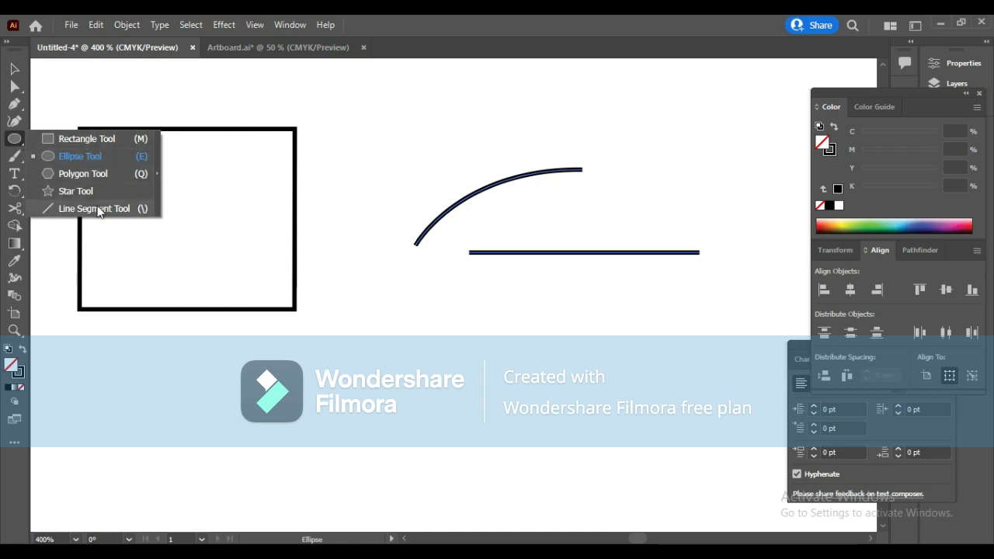
click(110, 139)
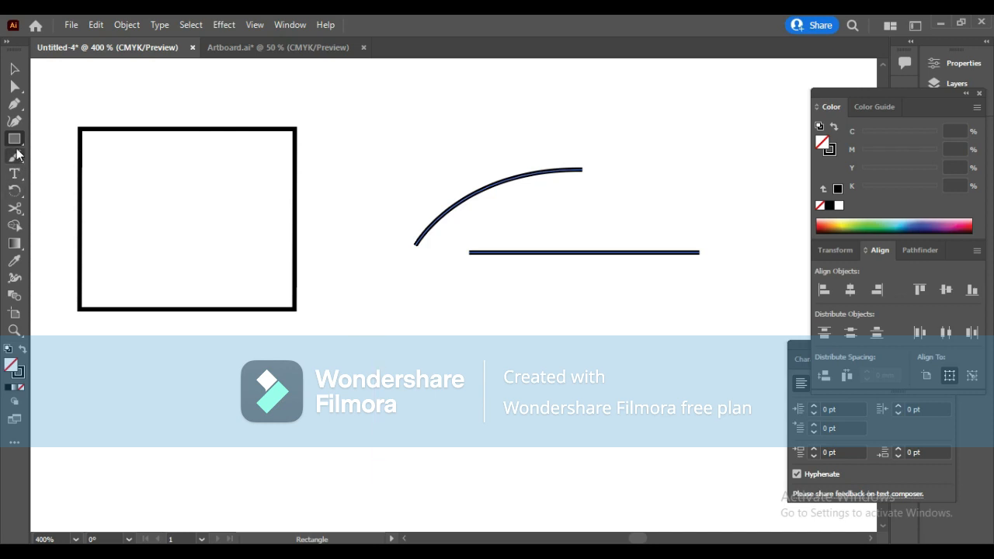
drag(17, 144, 42, 145)
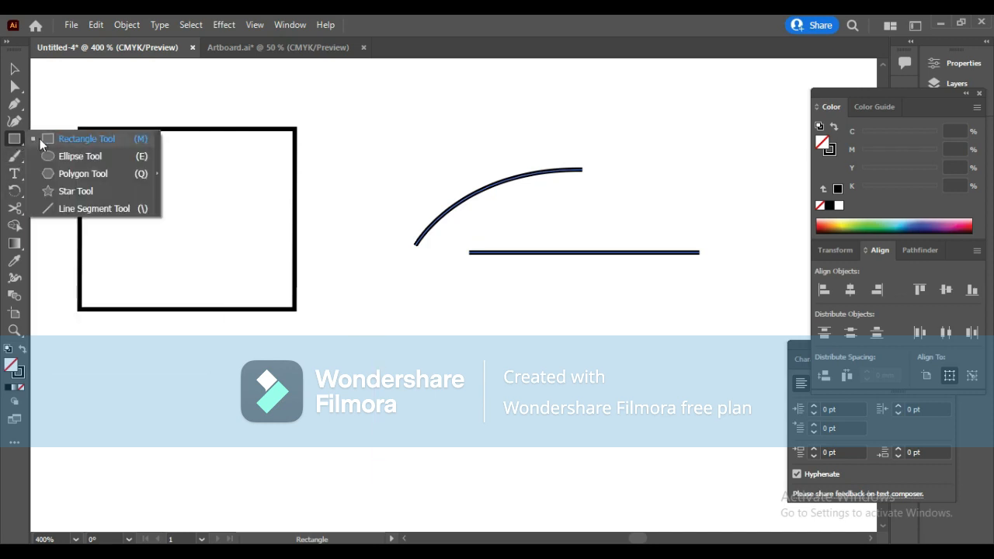
click(61, 144)
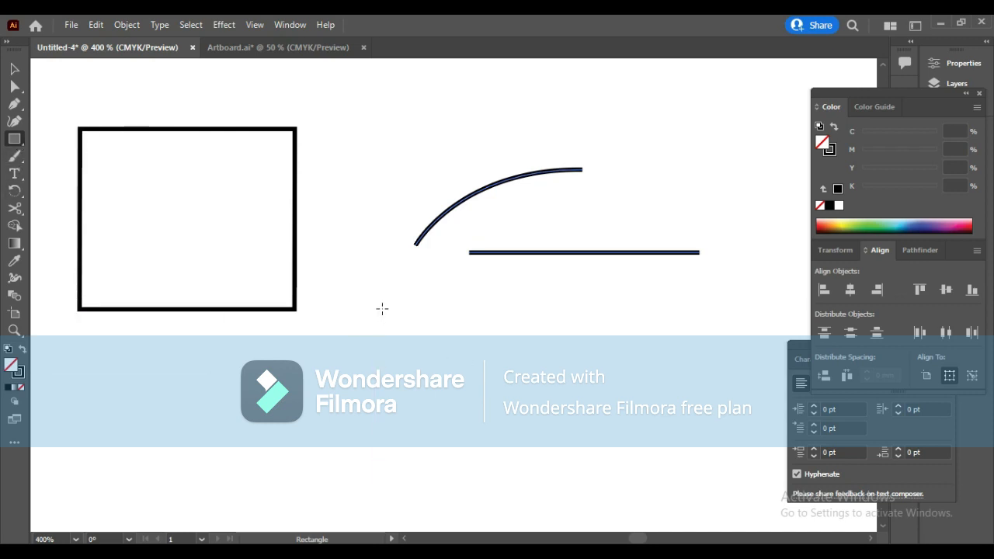
mouse_move(385, 315)
mouse_down()
mouse_move(408, 344)
mouse_move(598, 471)
mouse_up()
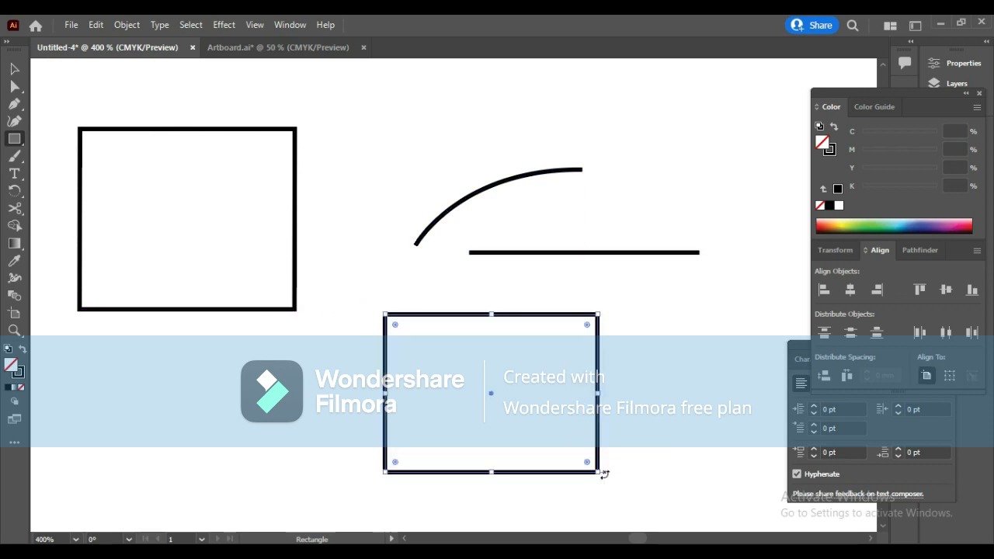
- Draw an unfilled black-stroked ellipse in the artboard's lower-left area, below the first rectangle, with the Ellipse tool
click(12, 143)
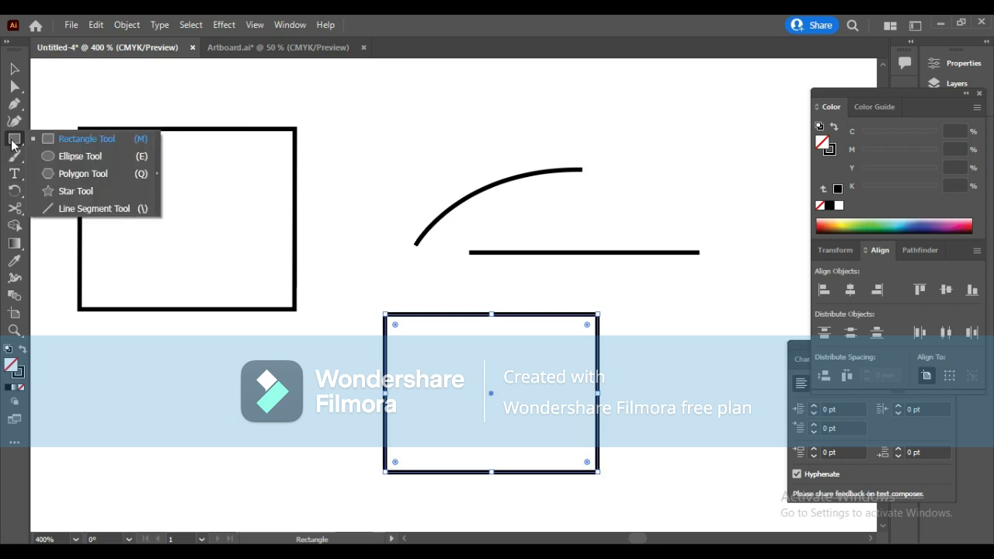
click(75, 158)
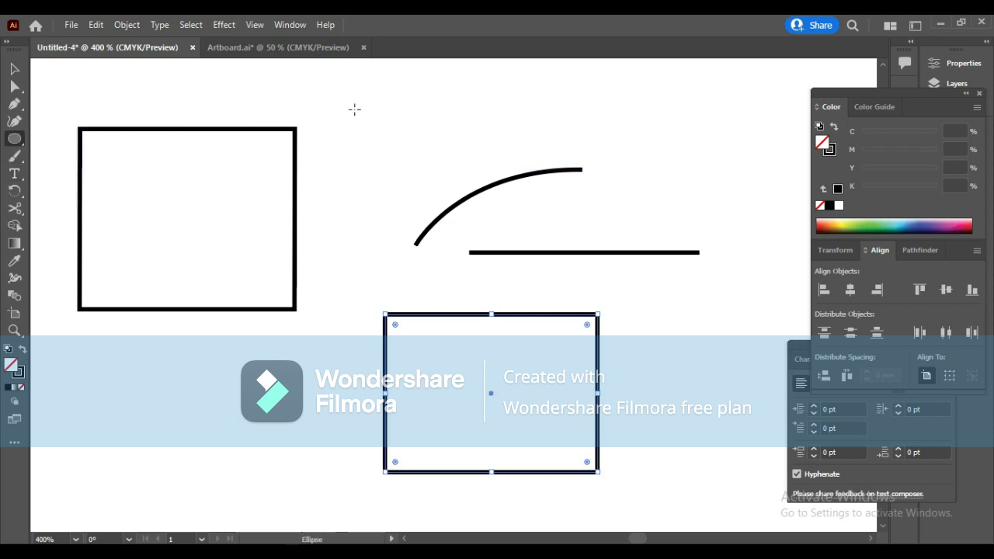
scroll(365, 235, down, 2)
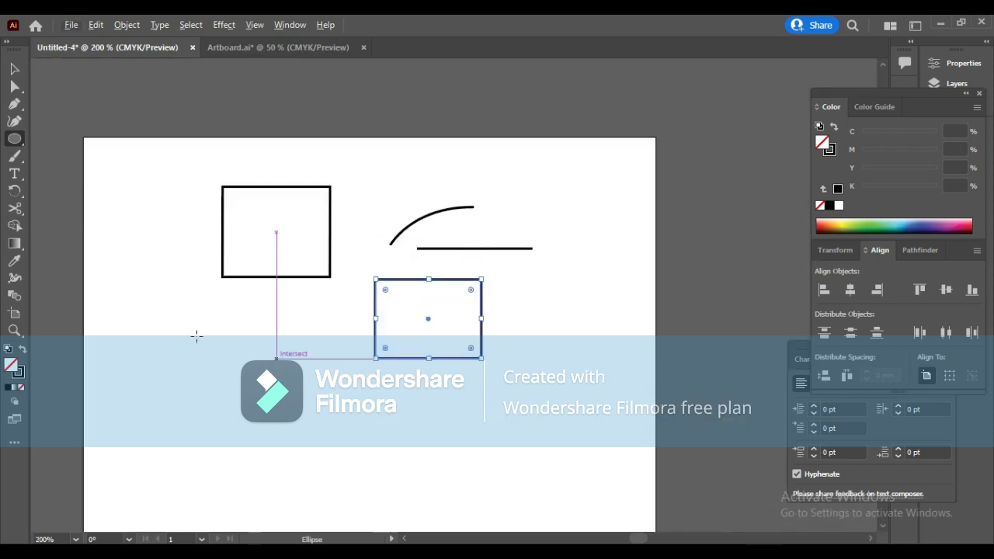
drag(168, 313, 297, 428)
mouse_move(302, 448)
mouse_down()
mouse_move(277, 417)
mouse_move(325, 449)
mouse_up()
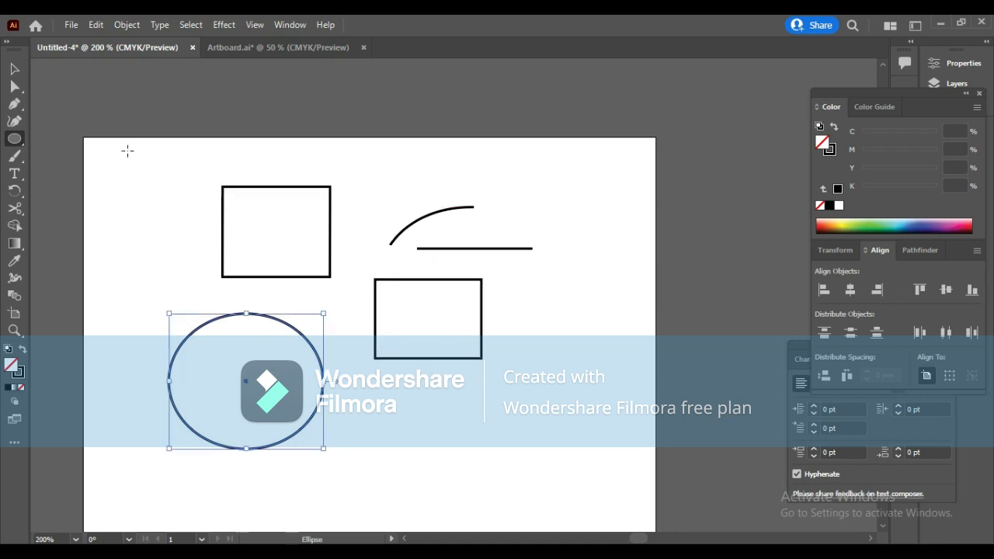
- Create a six-sided polygon with a 17.639 mm radius using the Polygon tool
right_click(21, 142)
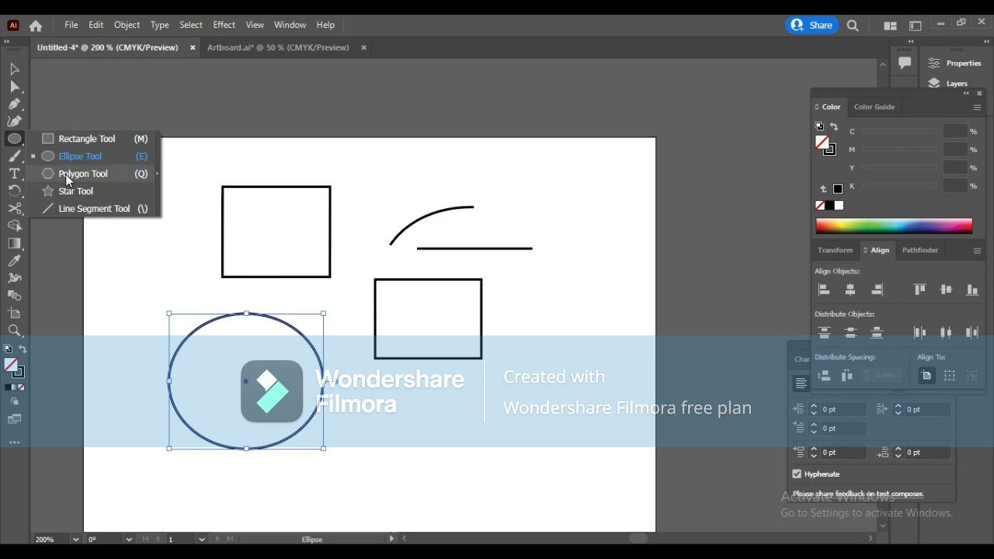
click(65, 174)
click(491, 284)
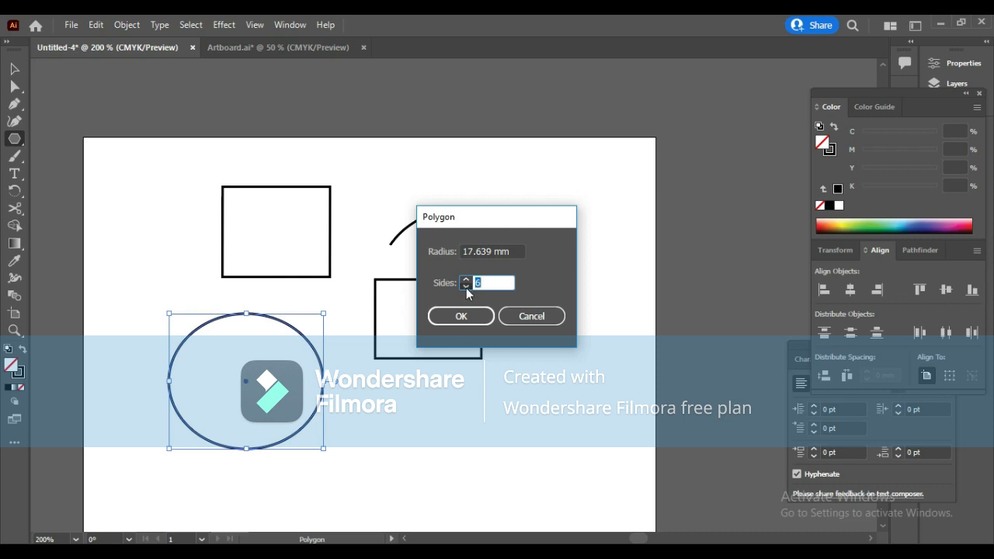
click(466, 284)
click(466, 280)
double_click(484, 285)
text(5)
double_click(486, 285)
text(6)
click(480, 318)
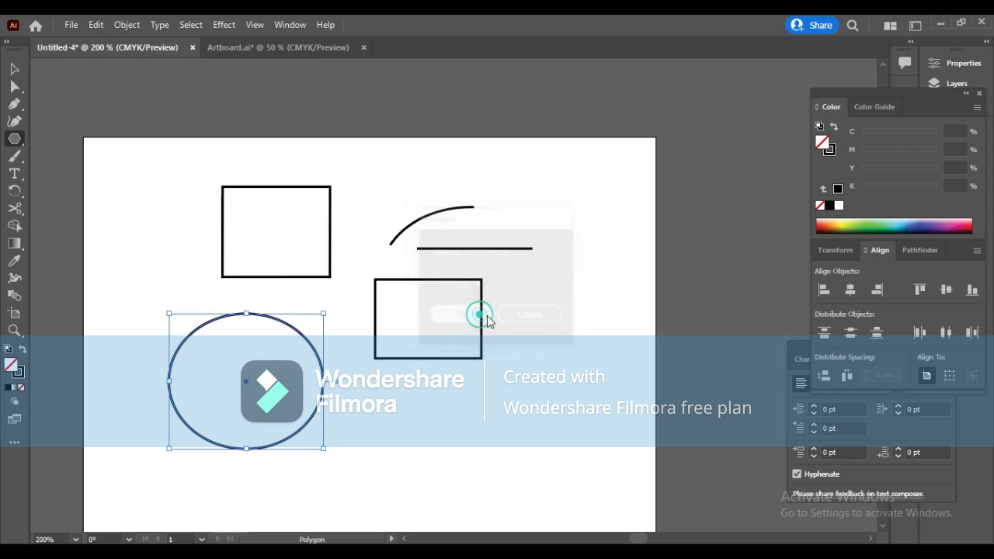
- Move the hexagon about 74 mm right and 40 mm down to the artboard's lower-right area, and deselect it
key(v)
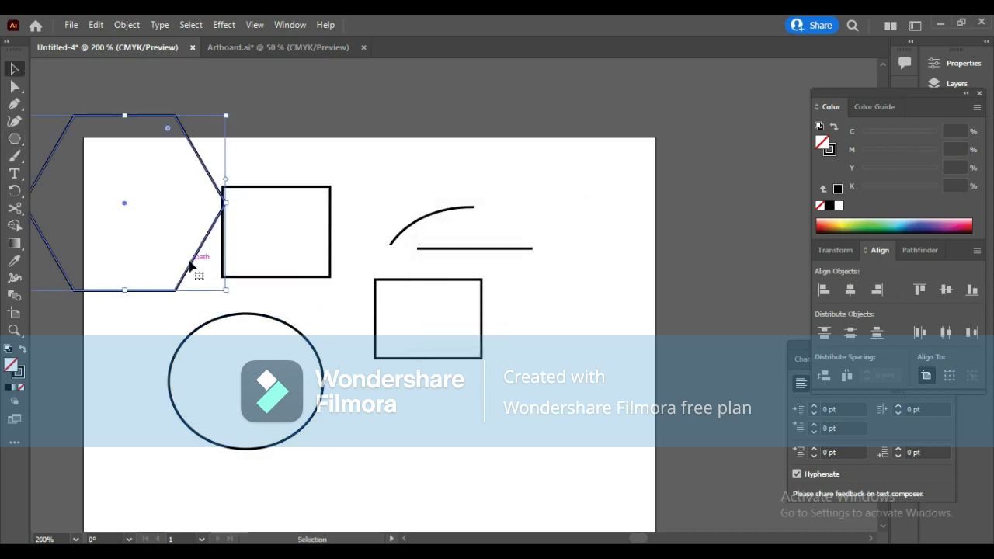
drag(191, 262, 597, 456)
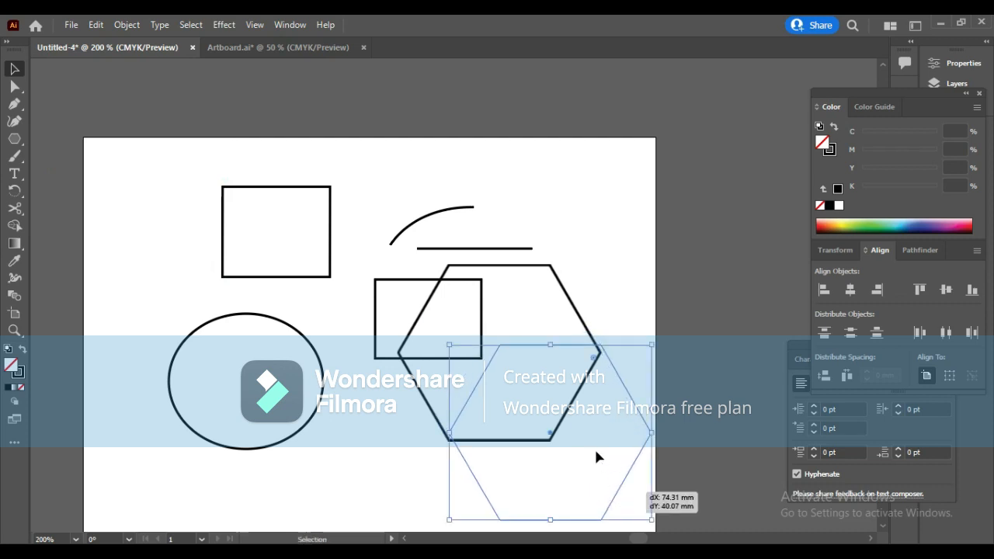
drag(533, 325, 533, 322)
click(533, 321)
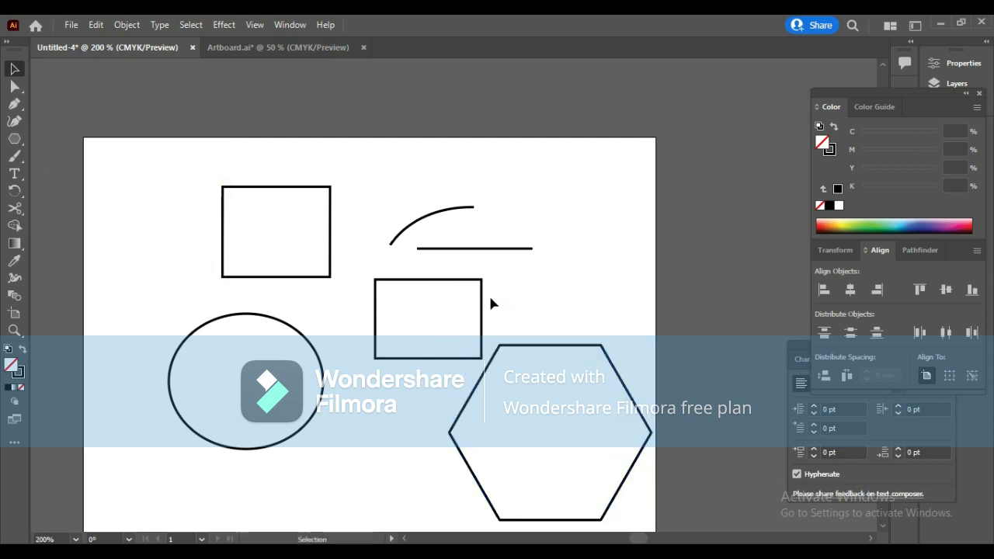
- Draw an unfilled black-stroked rectangle below the straight horizontal line with the Rectangle tool
key(ctrl+equal)
key(ctrl+equal)
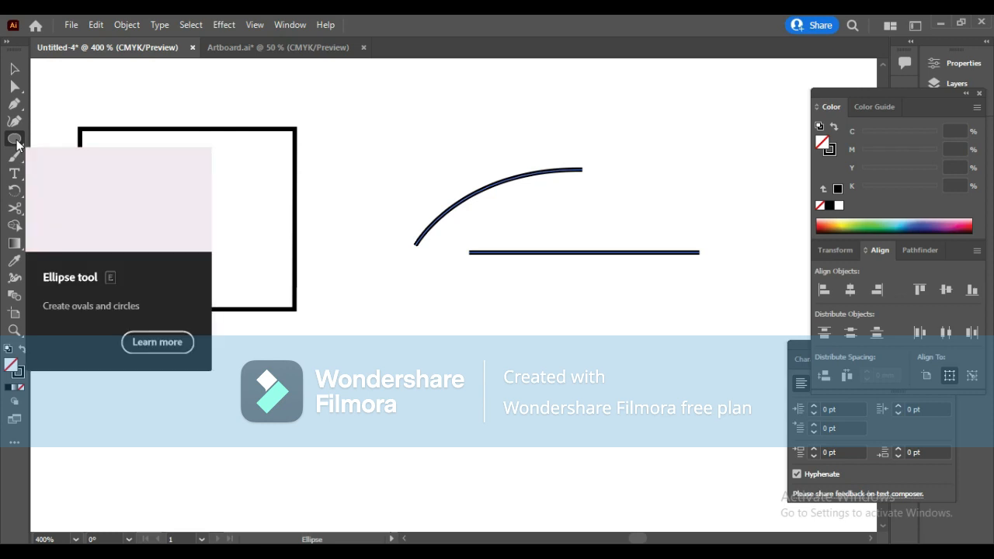
click(17, 145)
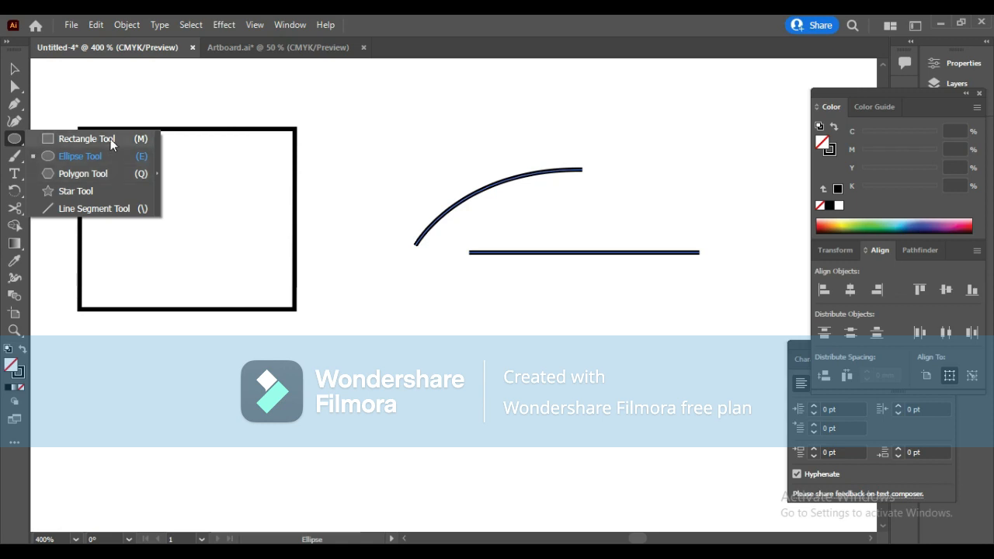
click(87, 140)
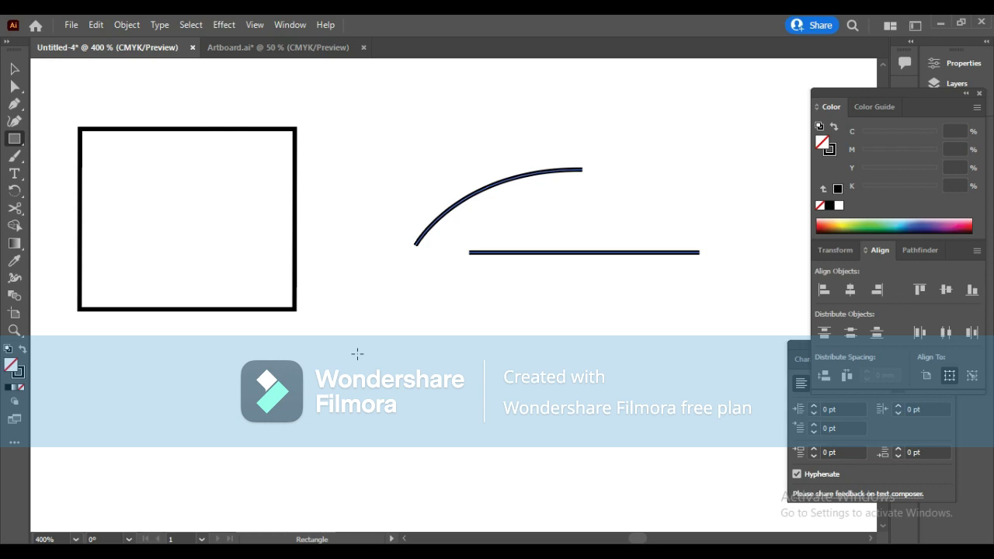
right_click(17, 143)
click(62, 140)
drag(385, 314, 598, 472)
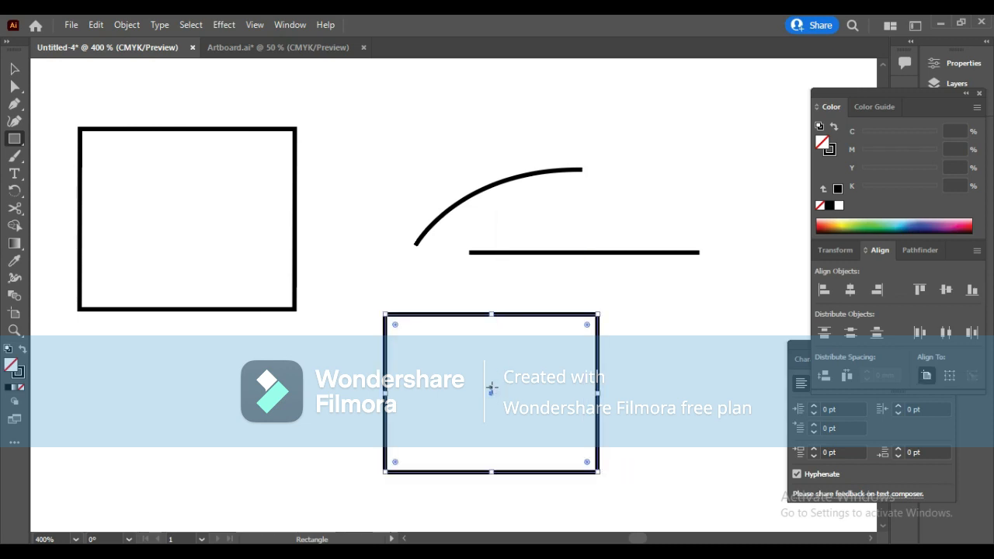
- Draw an unfilled black-stroked ellipse below the first rectangle with the Ellipse tool
click(15, 141)
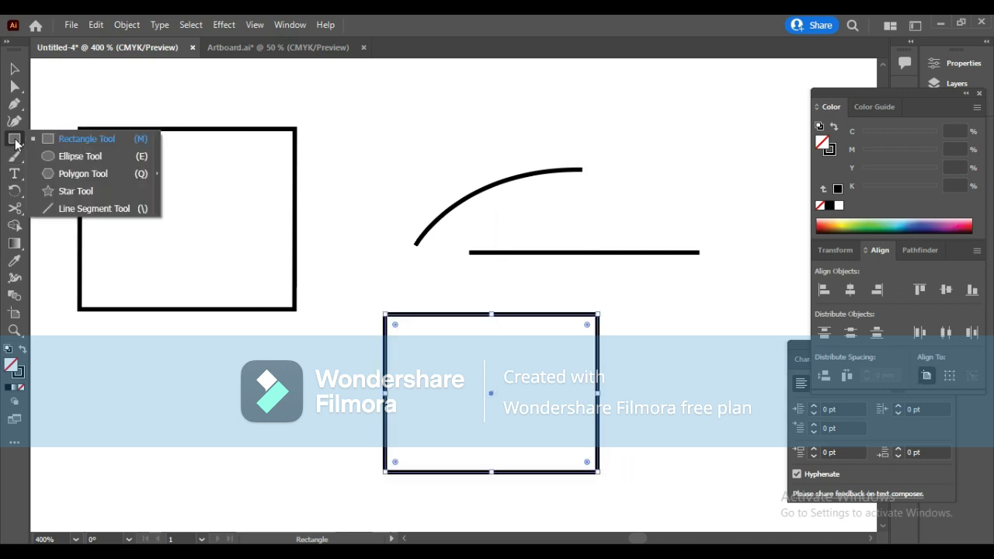
click(76, 158)
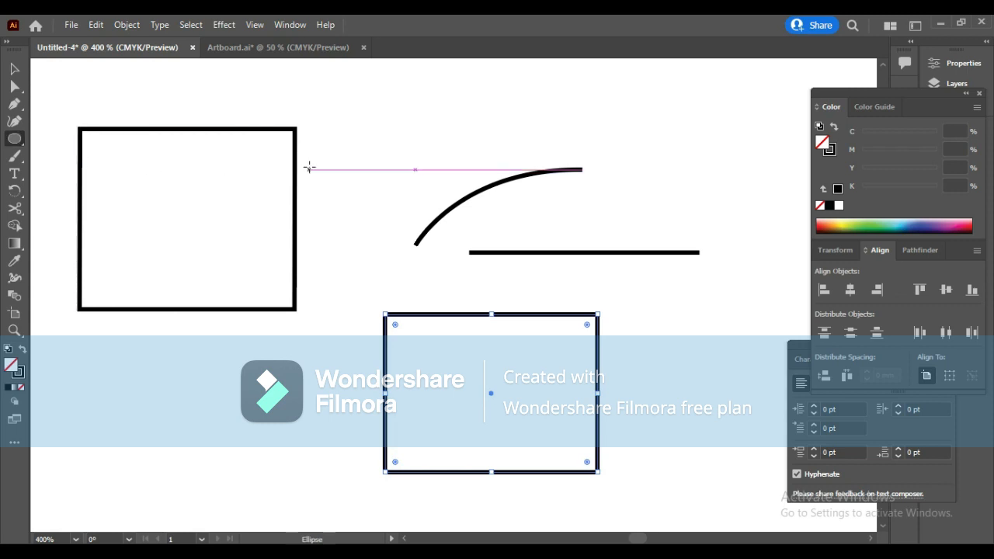
scroll(366, 241, down, 3)
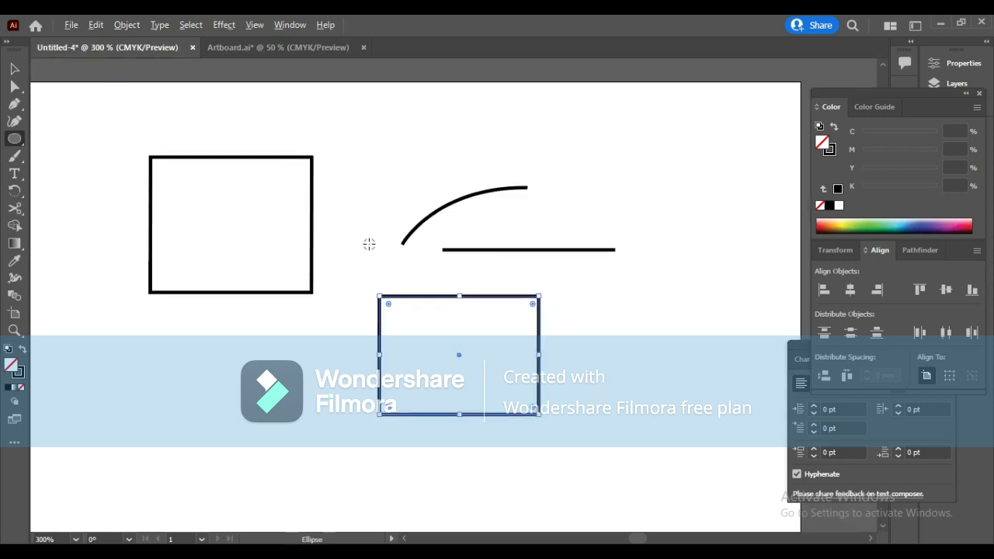
mouse_move(169, 313)
mouse_down()
mouse_move(293, 425)
mouse_move(302, 446)
mouse_move(283, 413)
mouse_move(272, 415)
mouse_move(324, 451)
mouse_move(347, 448)
mouse_move(326, 449)
mouse_up()
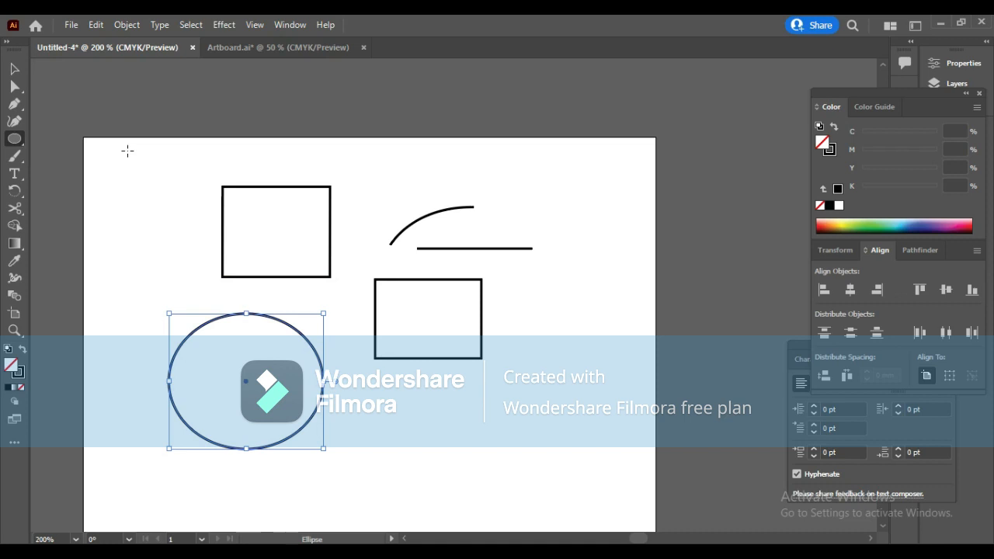
- Create a polygon with a 17.639 mm radius and 6 sides using the Polygon tool
click(14, 139)
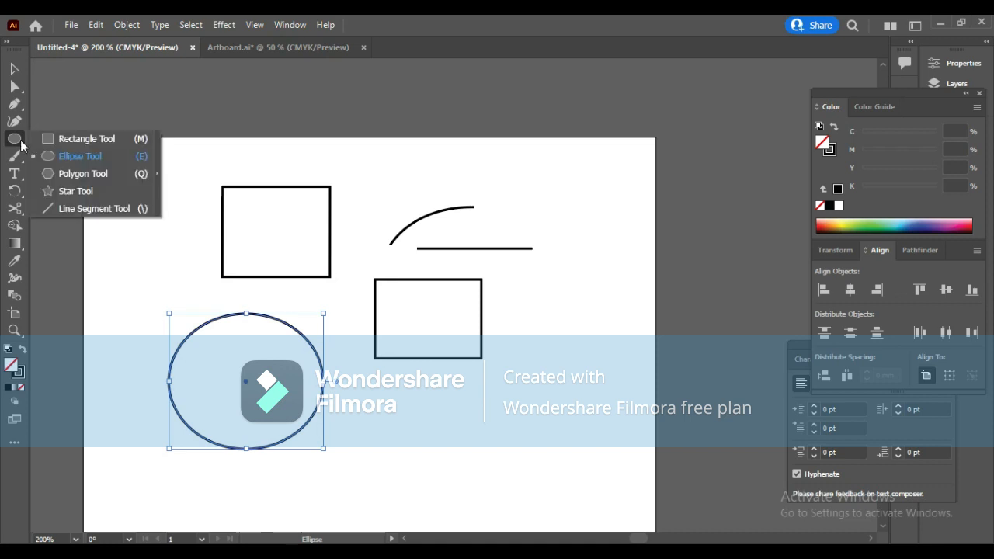
click(65, 174)
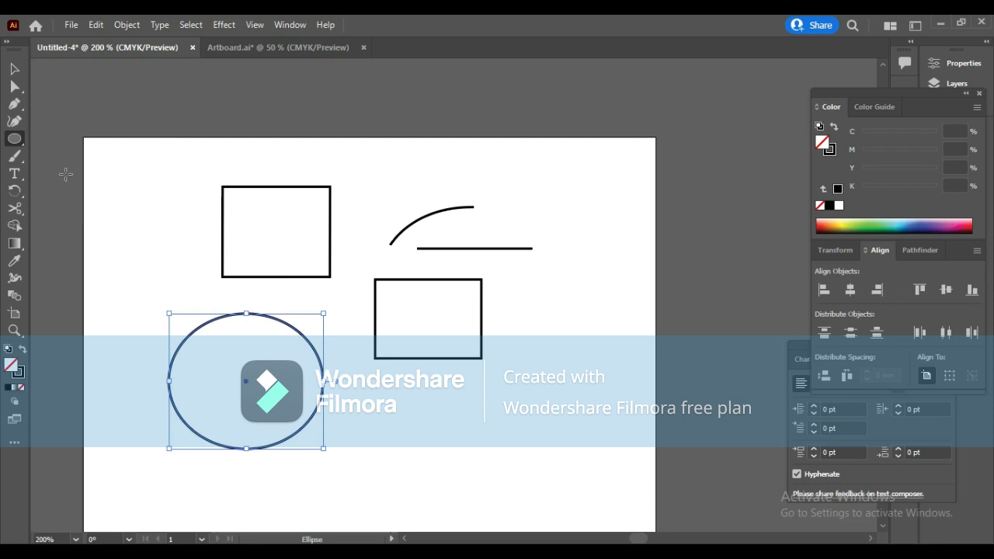
click(124, 203)
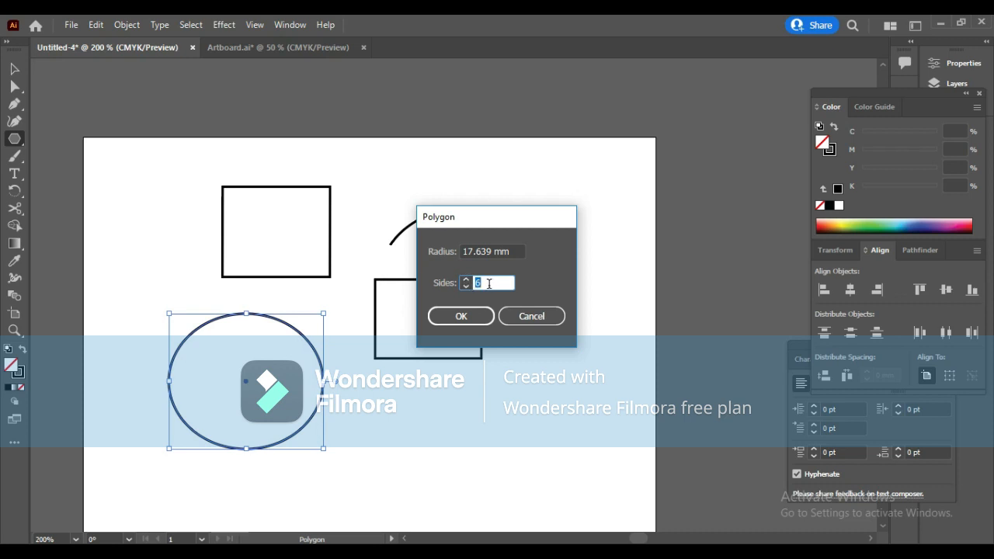
click(466, 286)
click(466, 279)
text(5)
double_click(486, 284)
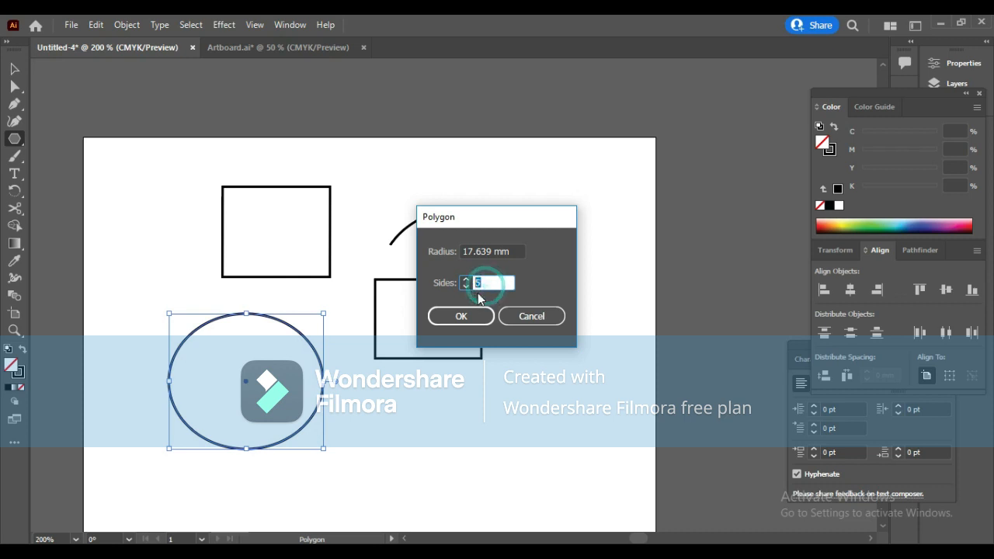
text(6)
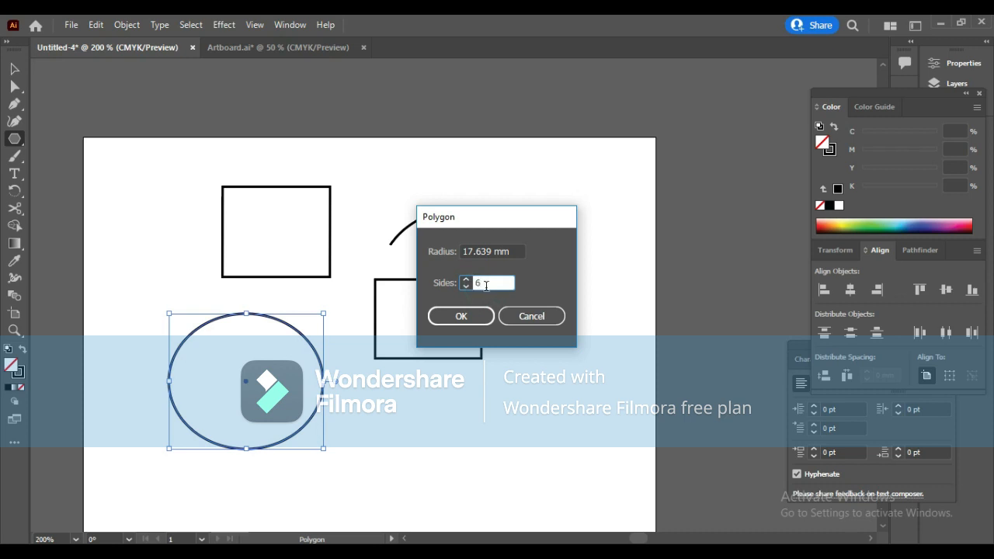
click(461, 316)
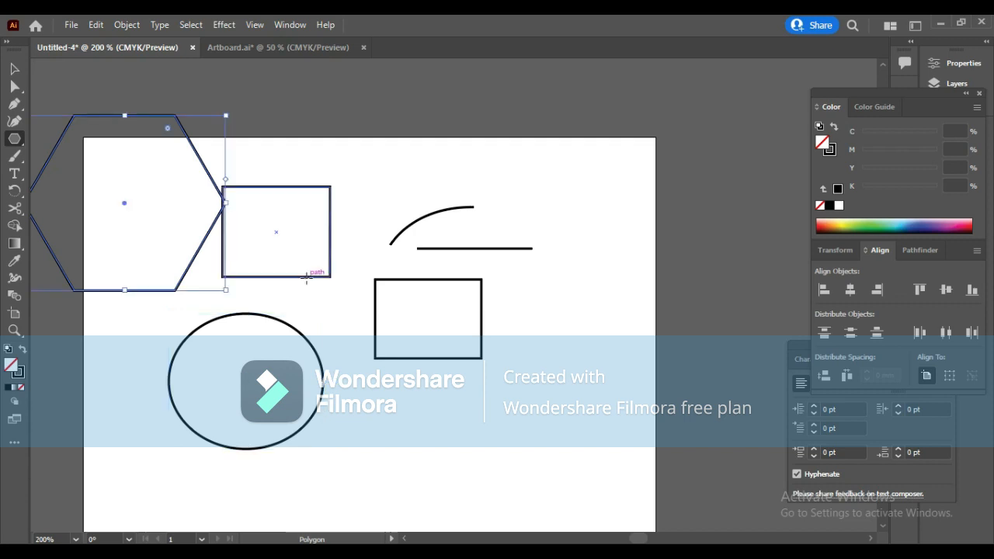
- Move the hexagon to the artboard's lower-right area, below the smaller rectangle, and deselect it
key(v)
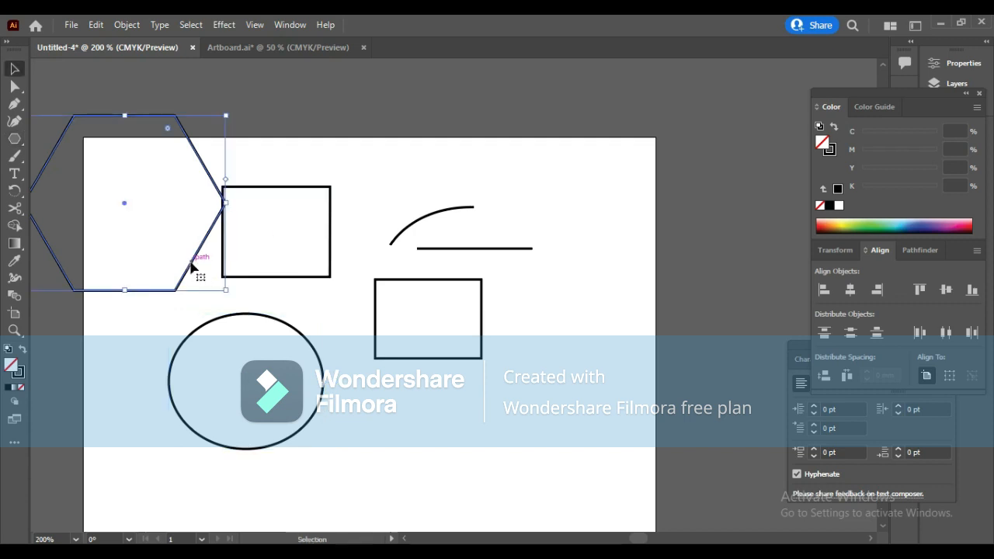
click(190, 262)
drag(568, 415, 619, 495)
click(531, 315)
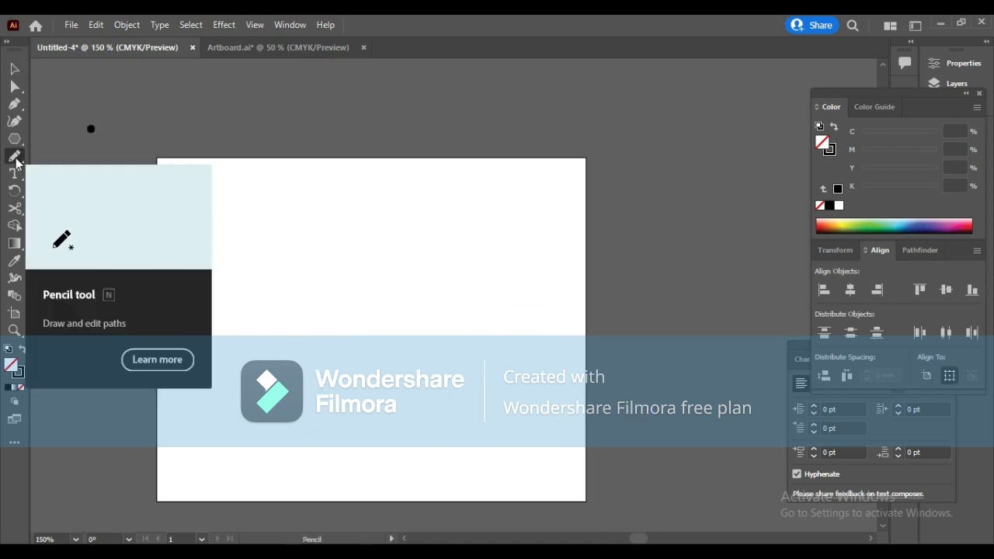
- Paint a thick black wavy stroke across the upper part of the empty artboard with the Paintbrush tool
right_click(15, 159)
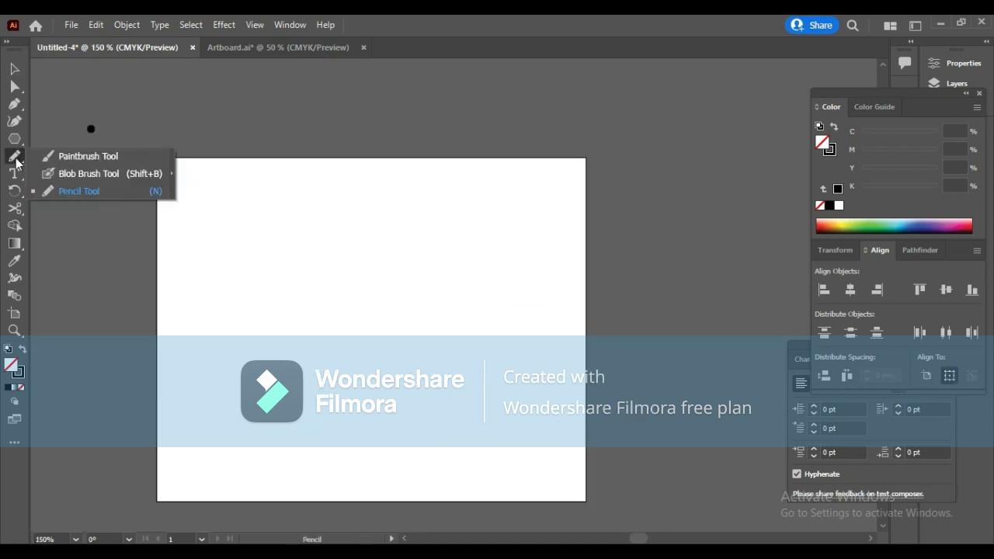
click(48, 159)
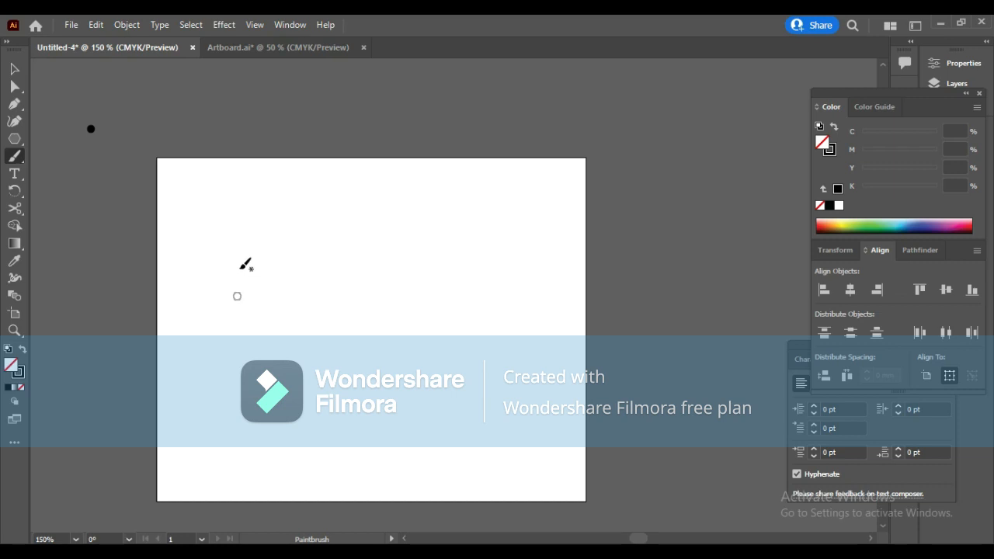
mouse_move(237, 269)
mouse_down()
mouse_move(303, 243)
mouse_move(347, 271)
mouse_move(397, 252)
mouse_up()
- Draw a thin freehand wavy path below the brush stroke, rising toward the artboard's upper right, with the Pencil tool
right_click(20, 160)
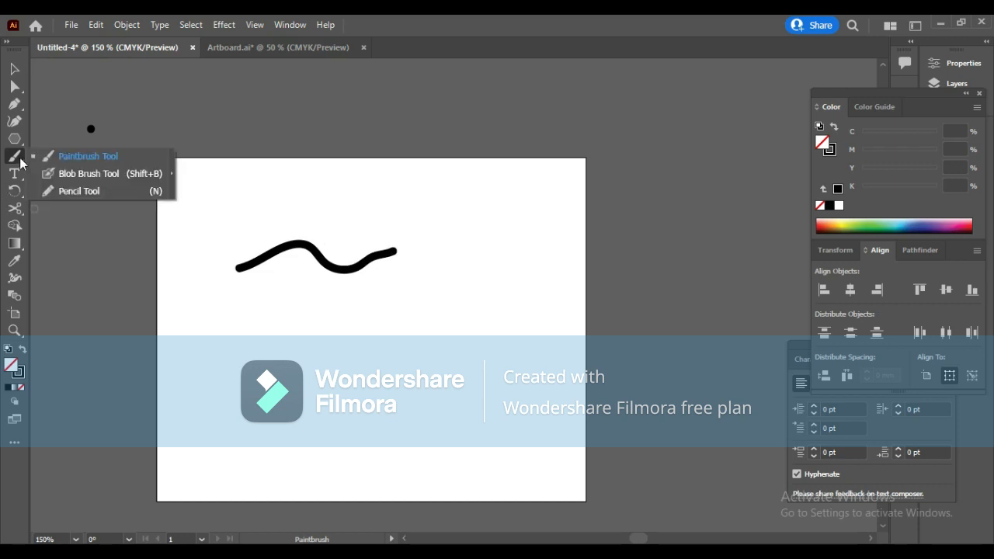
click(79, 191)
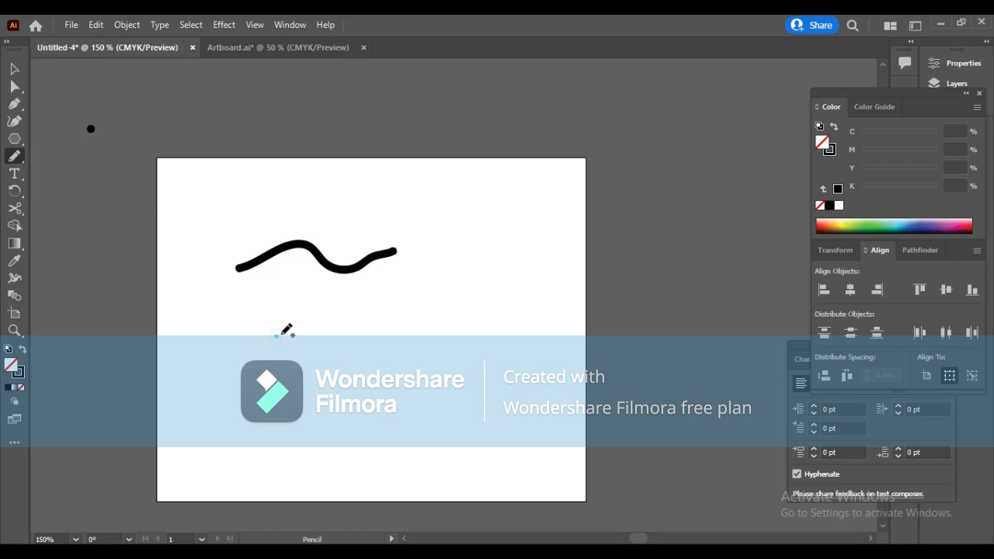
mouse_move(277, 336)
mouse_down()
mouse_move(365, 343)
mouse_move(411, 319)
mouse_move(442, 323)
mouse_move(450, 271)
mouse_move(485, 248)
mouse_move(499, 211)
mouse_up()
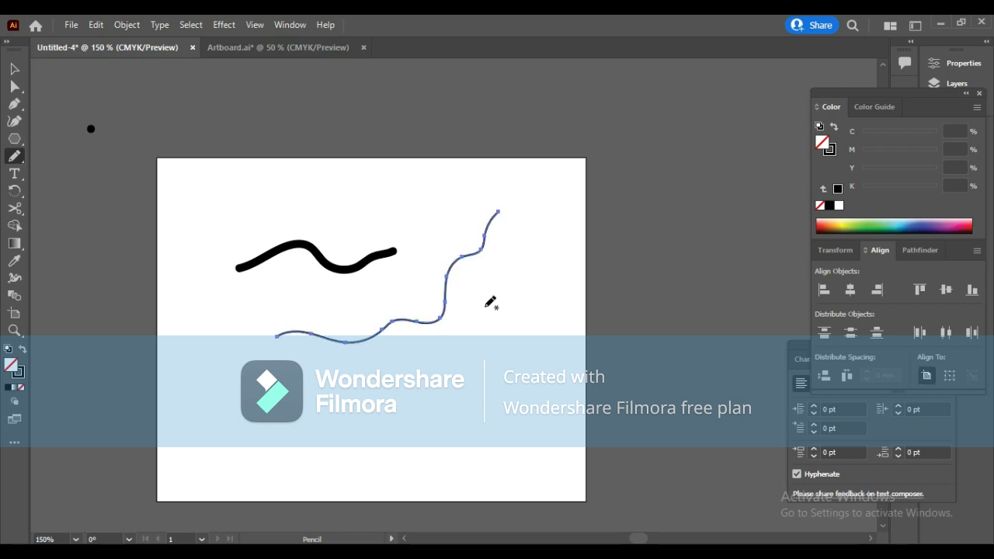
- Create an area text box filled with Lorem ipsum placeholder text below the pencil path using the Type tool
click(15, 174)
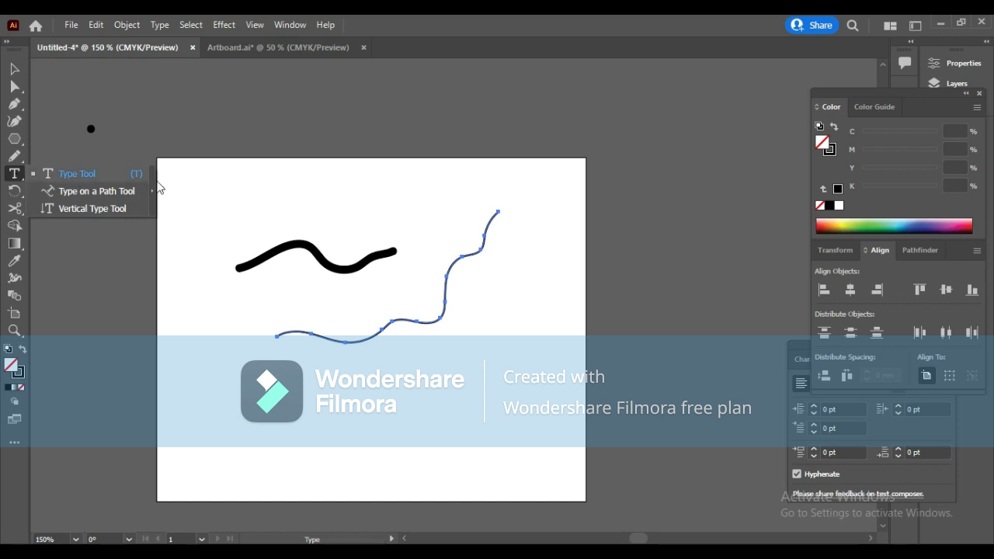
scroll(301, 308, down, 1)
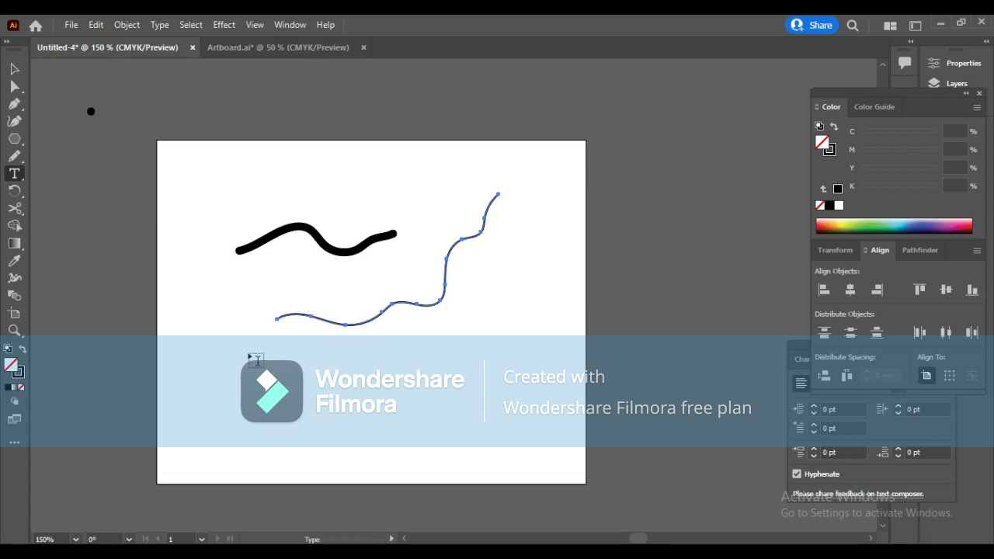
scroll(257, 359, down, 1)
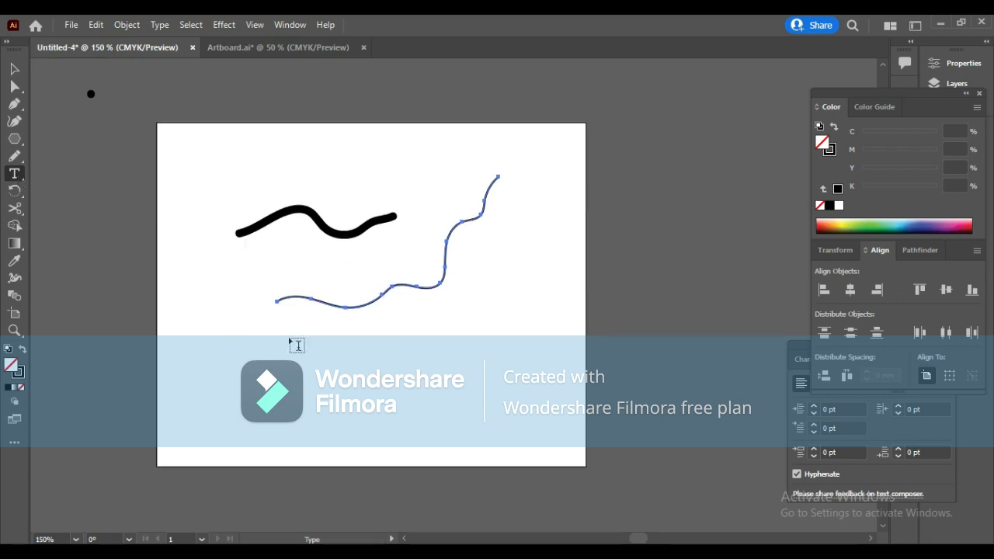
right_click(17, 177)
click(56, 178)
click(256, 335)
drag(308, 376, 440, 439)
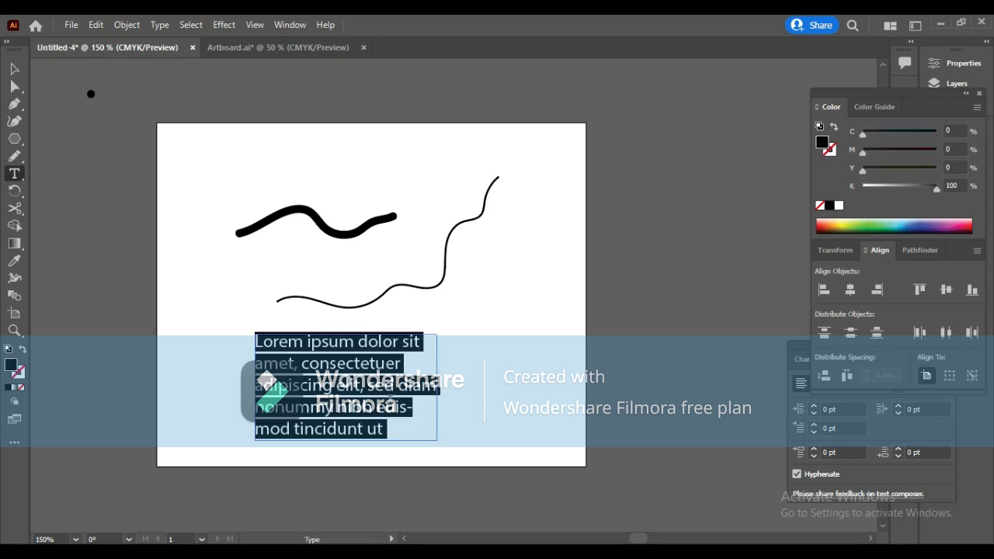
- Replace the Lorem ipsum placeholder in the area text box with "TGSAGSGUSW"
text(TGSAGSGUSW)
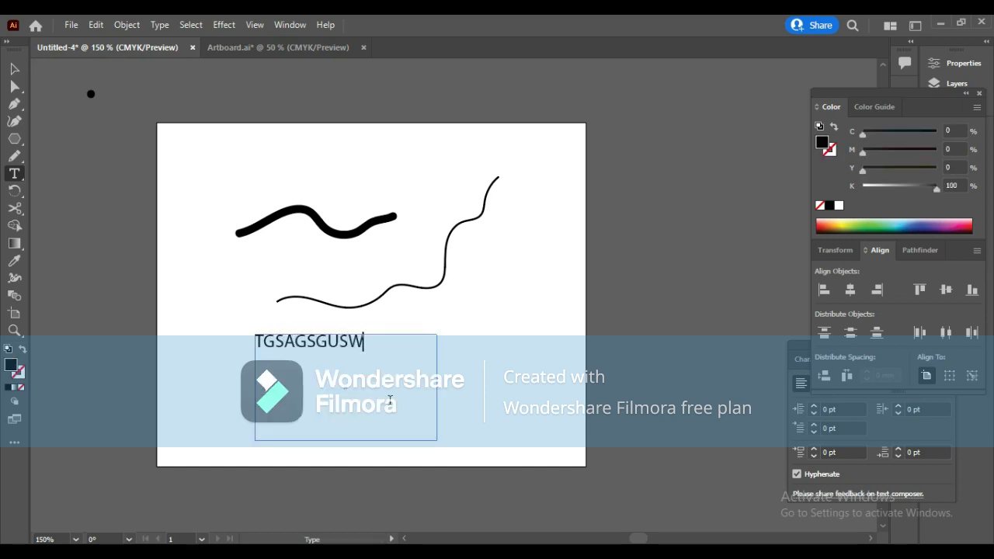
- Place the text "TAUITGUIADUIU" along the thick wavy brush stroke, starting at its left end, using the Type on a Path tool
click(18, 179)
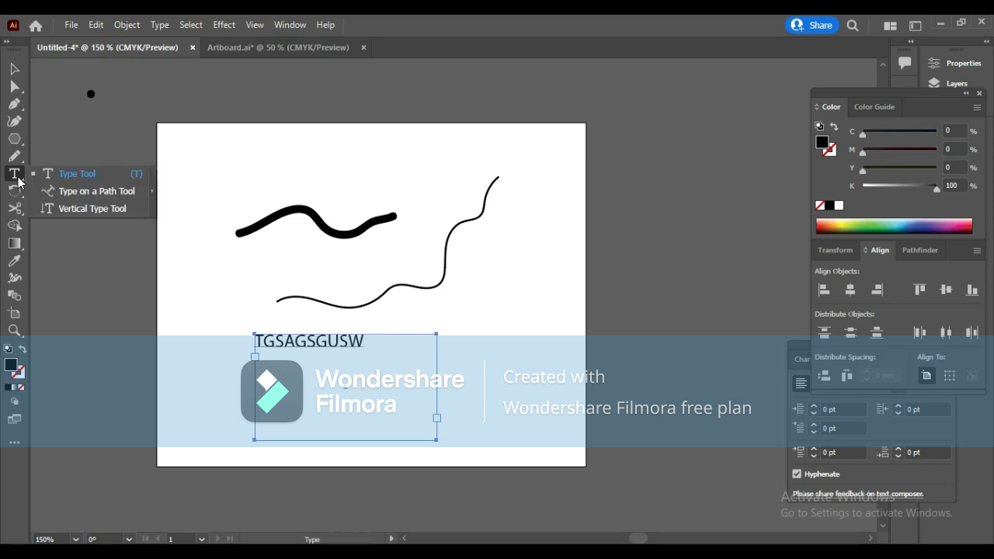
click(86, 191)
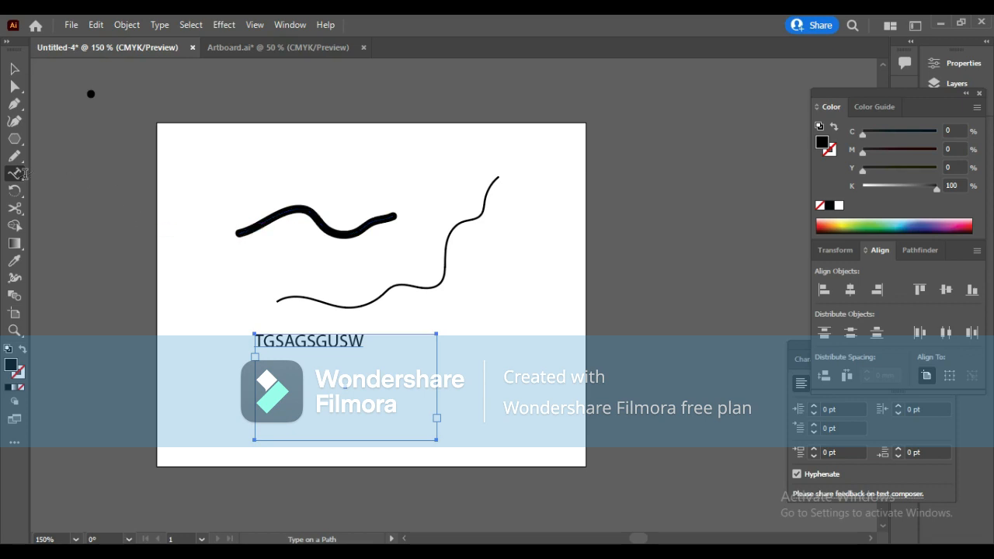
click(14, 173)
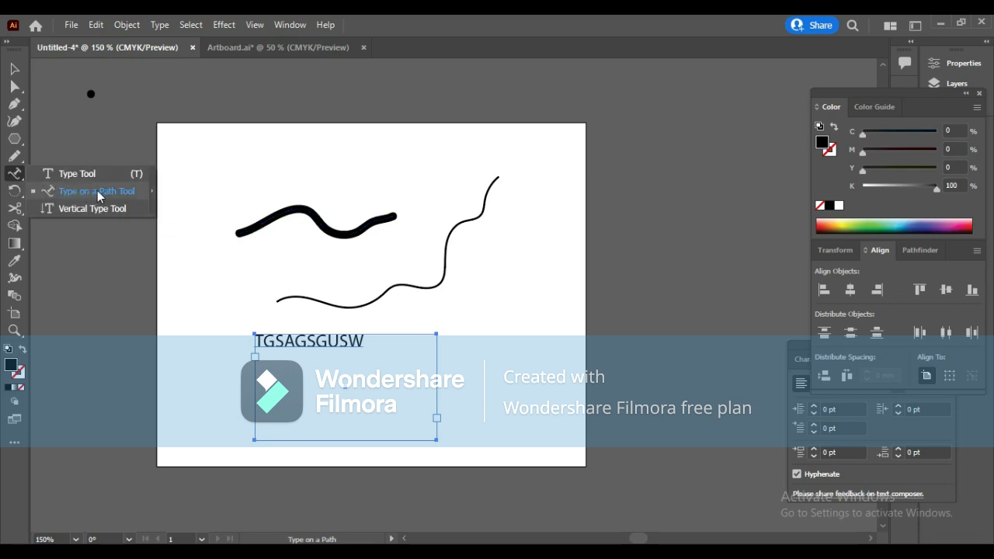
click(101, 192)
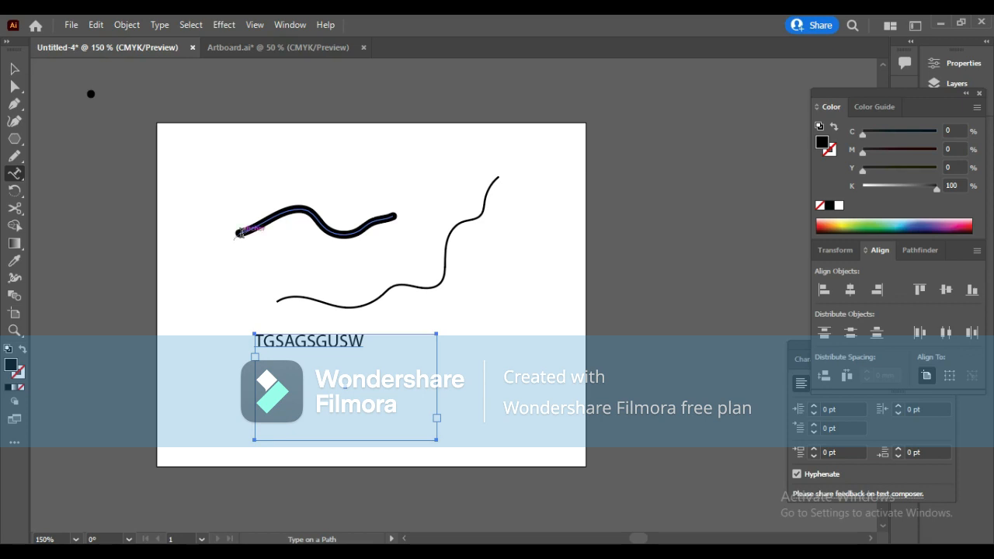
click(241, 232)
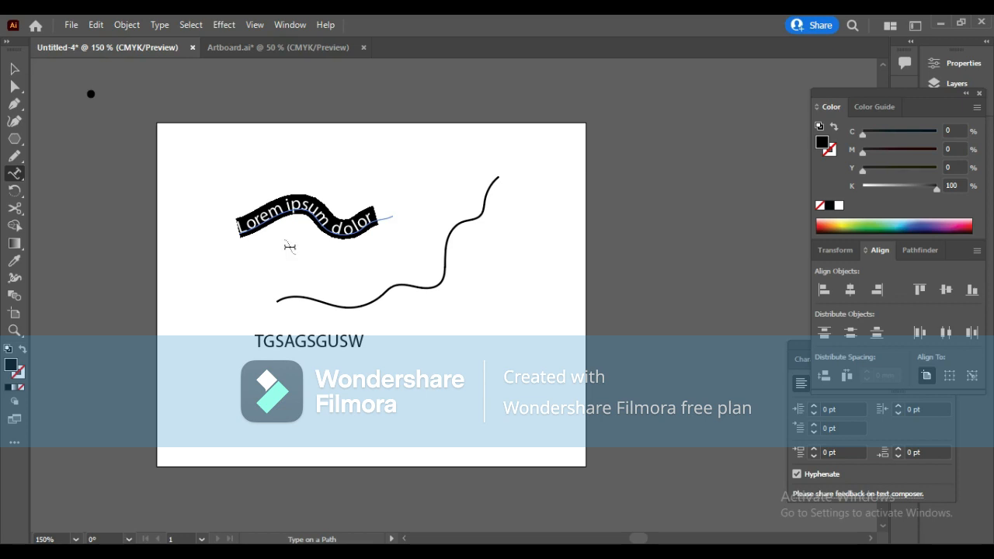
text(TAUITGUIADUIU)
- Create a vertical area text box in the artboard's lower-right area with the Vertical Type tool, reading "hODIH DO' hoDO' hOho'"
click(14, 173)
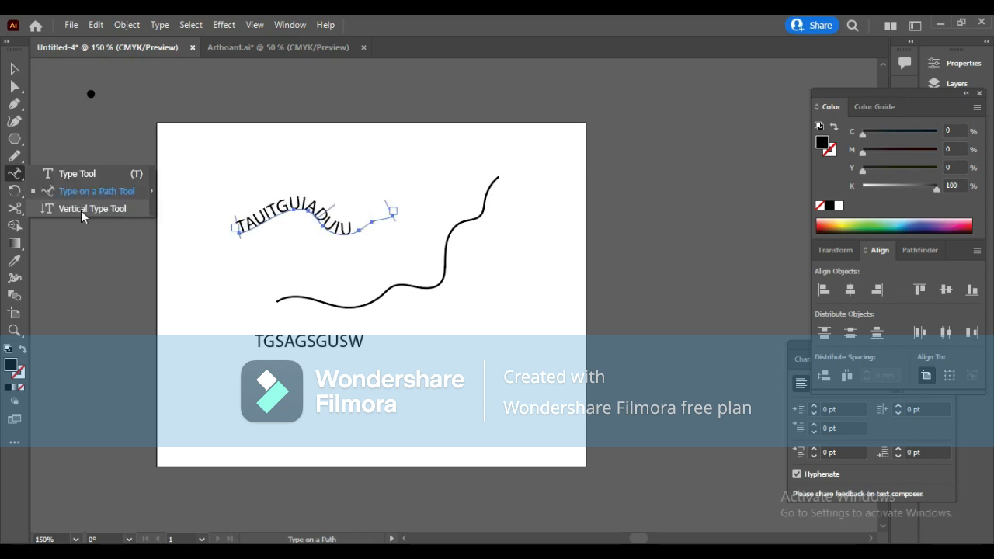
click(83, 208)
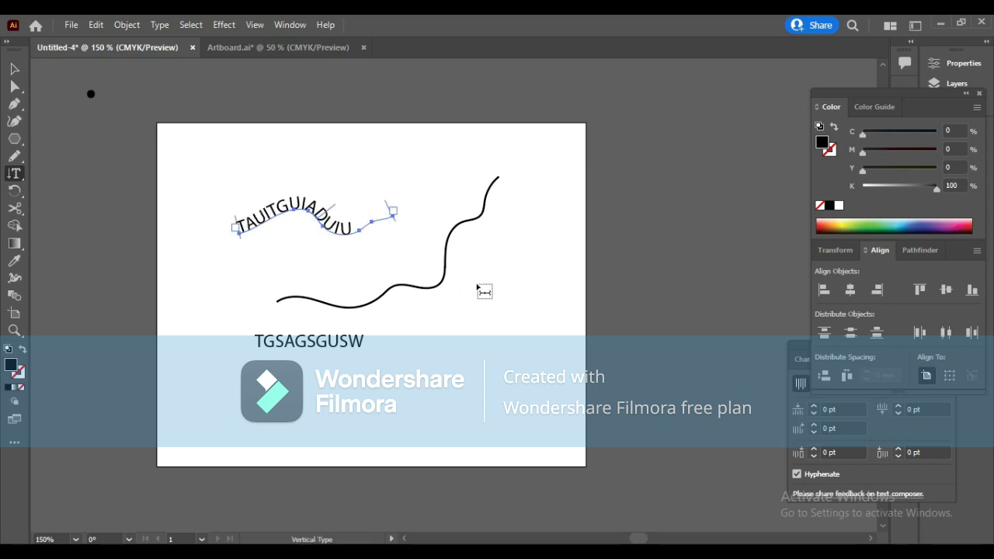
drag(495, 302, 554, 393)
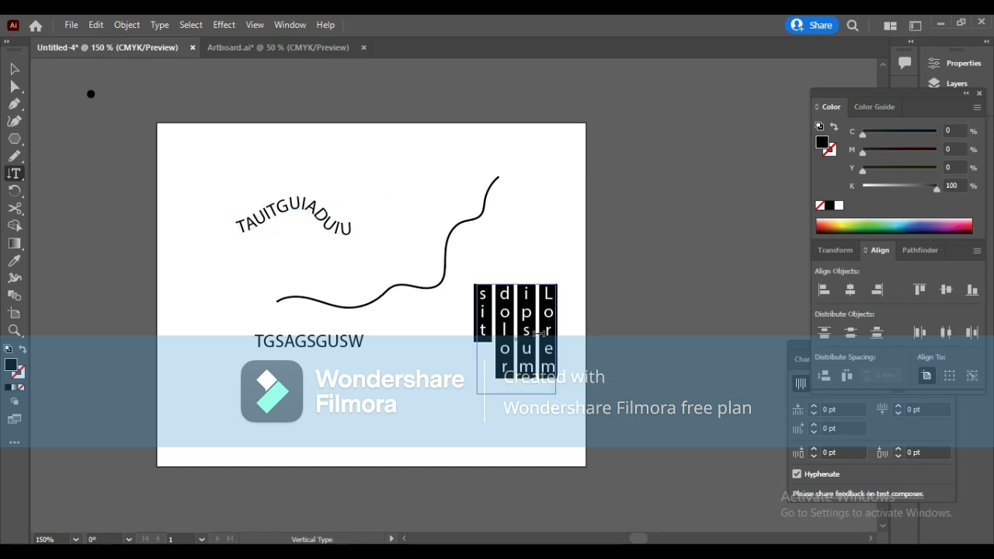
text(hODIH DO' hoDO' hOhoho)
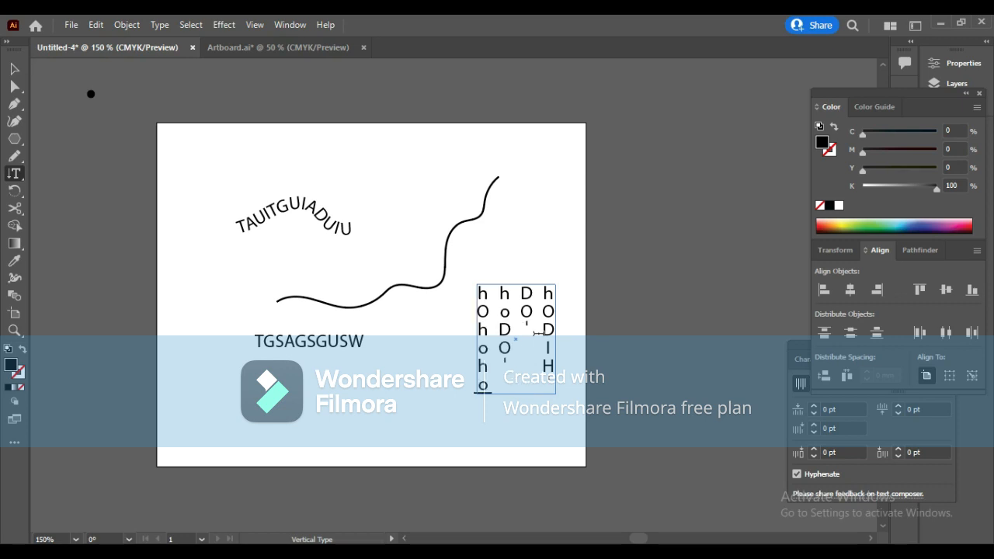
key(BackSpace)
key(BackSpace)
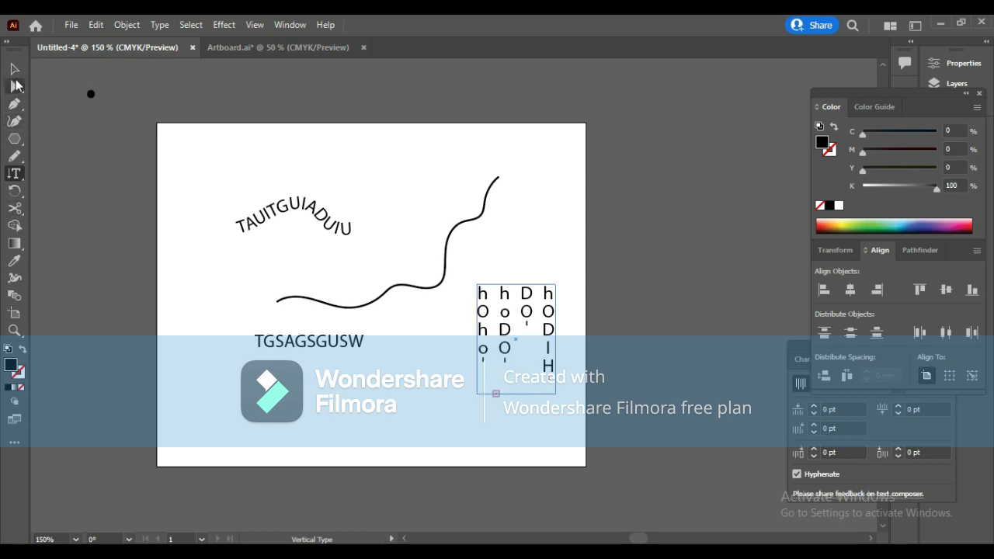